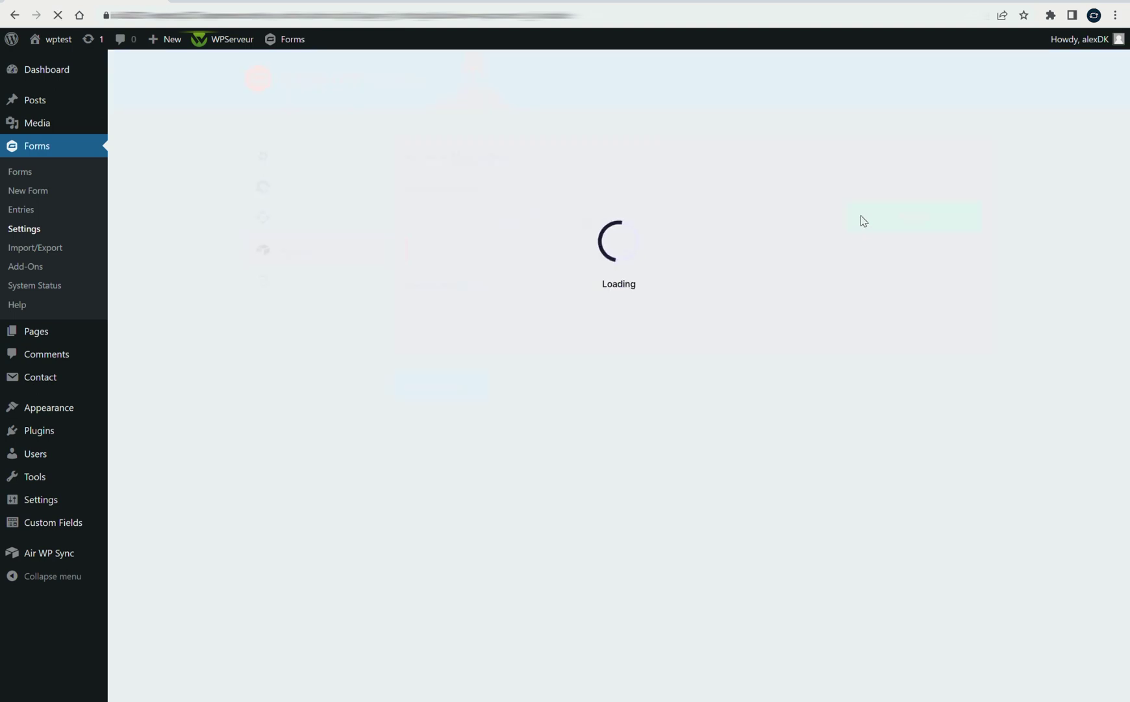
Focus the empty Airtable API Key field and read its help tooltip on where the key comes from
{"action": "left_click", "coordinate": [456, 318]}
{"action": "mouse_move", "coordinate": [479, 287]}
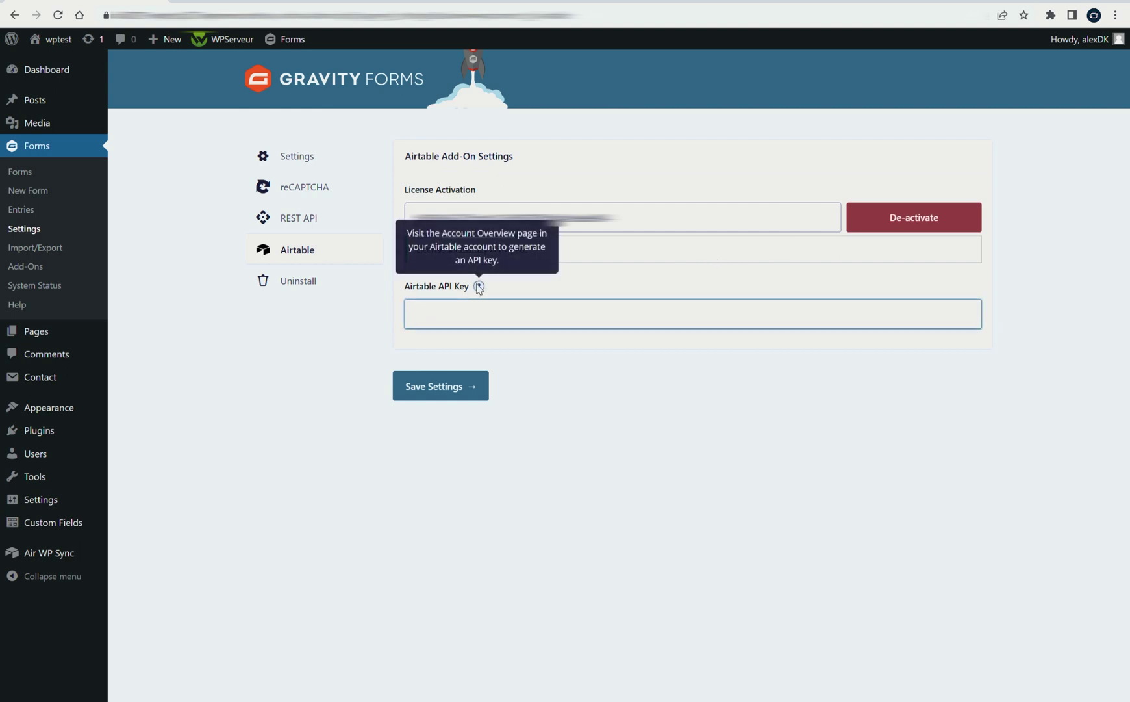
Generate a personal API key on Airtable's Account Overview, copy it, and return to WordPress
{"action": "left_click", "coordinate": [481, 239]}
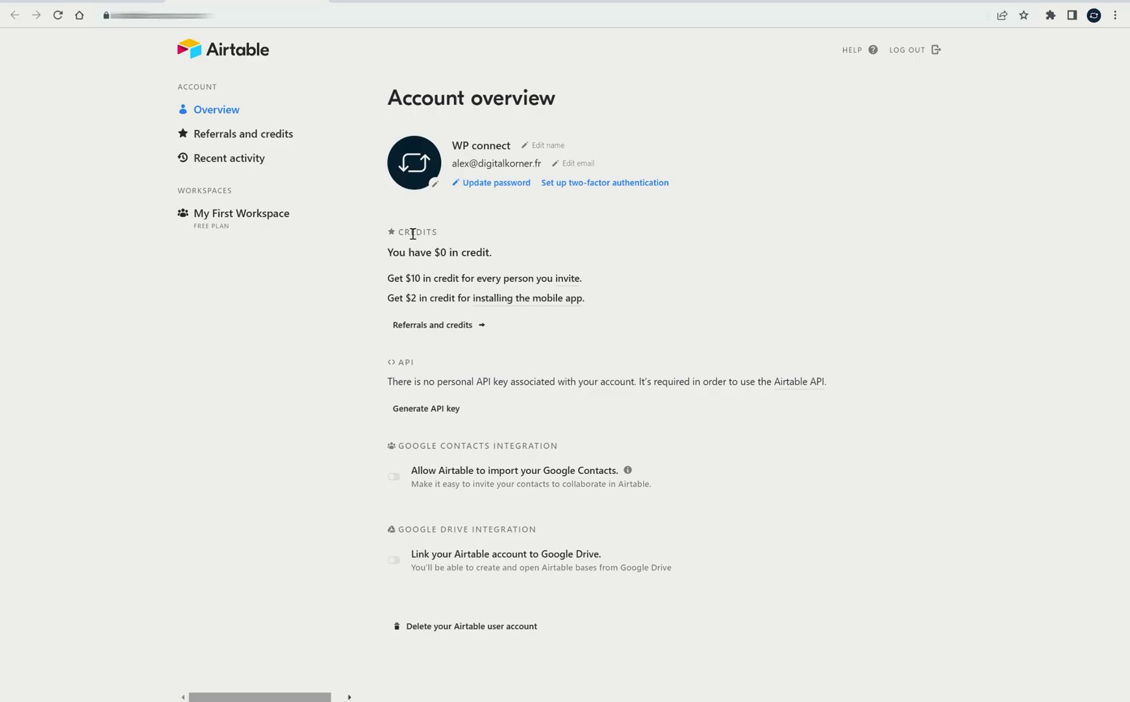
{"action": "left_click", "coordinate": [427, 406]}
{"action": "left_click", "coordinate": [431, 491]}
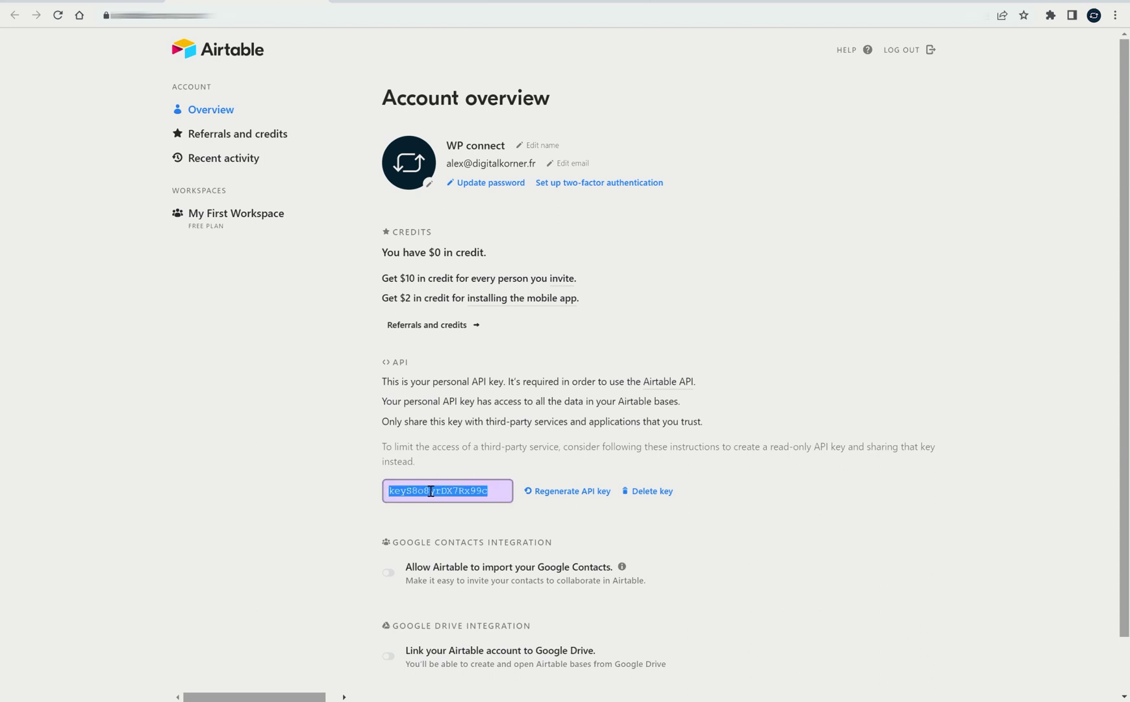
{"action": "left_click", "coordinate": [434, 499]}
{"action": "key", "text": "ctrl+Tab"}
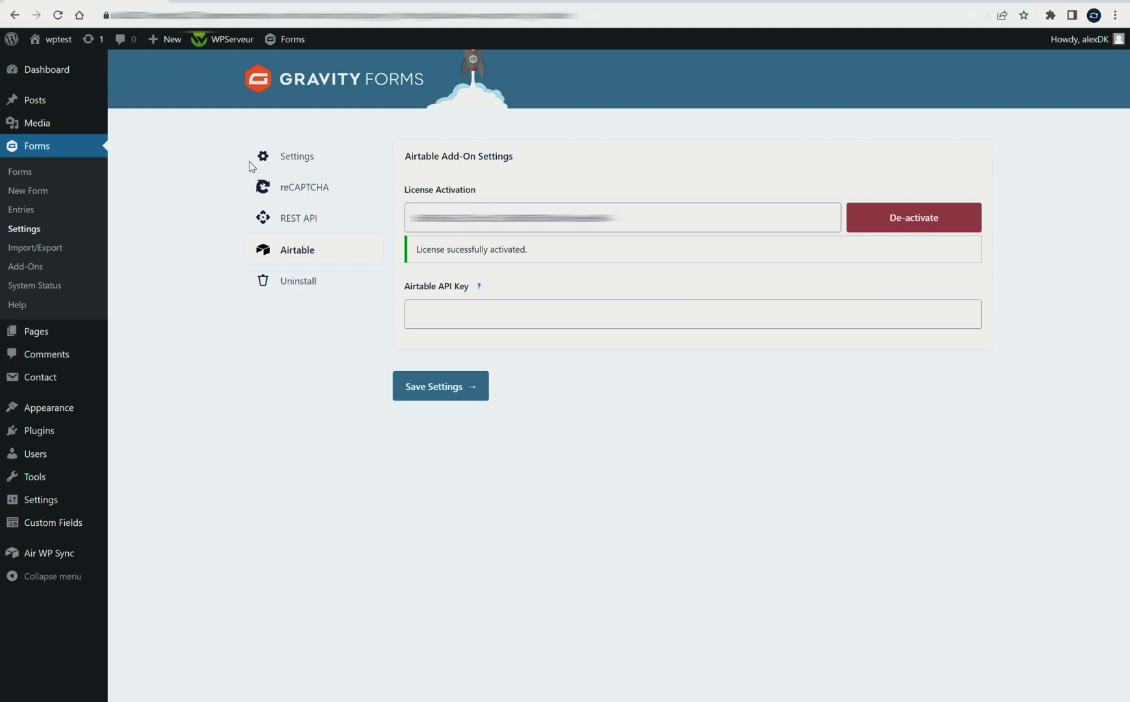
Paste the copied key into the Airtable API Key field and save the settings
{"action": "left_click", "coordinate": [465, 326]}
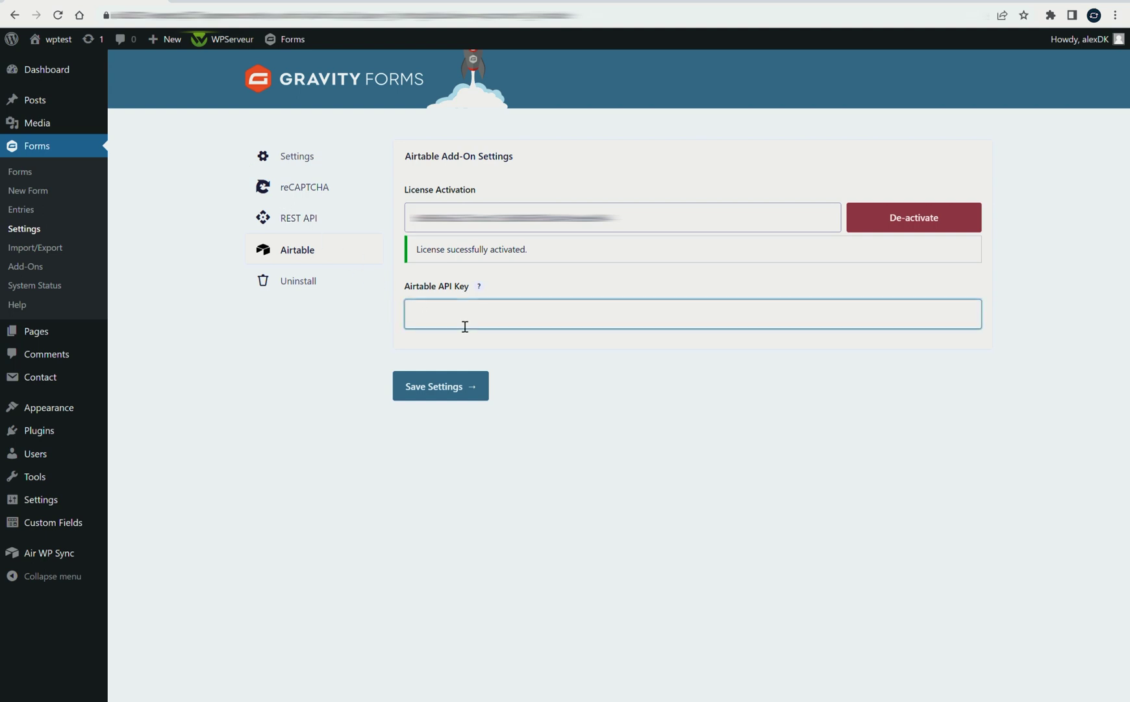
{"action": "key", "text": "ctrl+v"}
{"action": "left_click", "coordinate": [464, 387]}
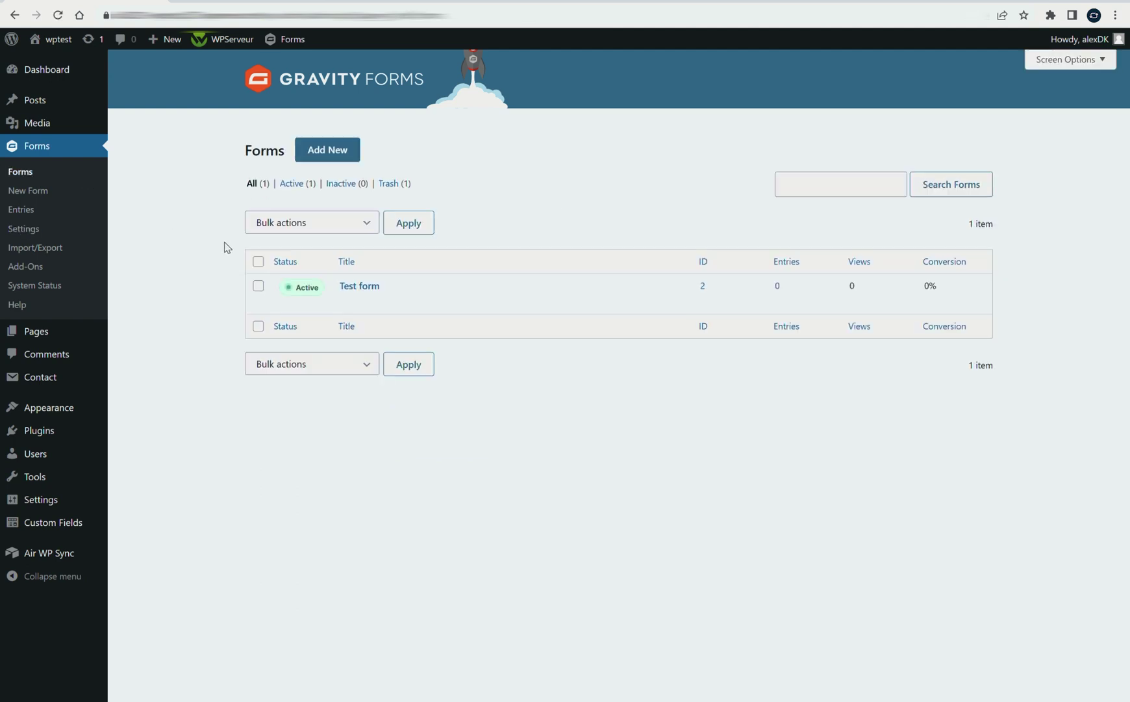
Check Test form's Subject choices (Question, Problem, Partnership, Other) against Airtable's Answers table
{"action": "left_click", "coordinate": [348, 302]}
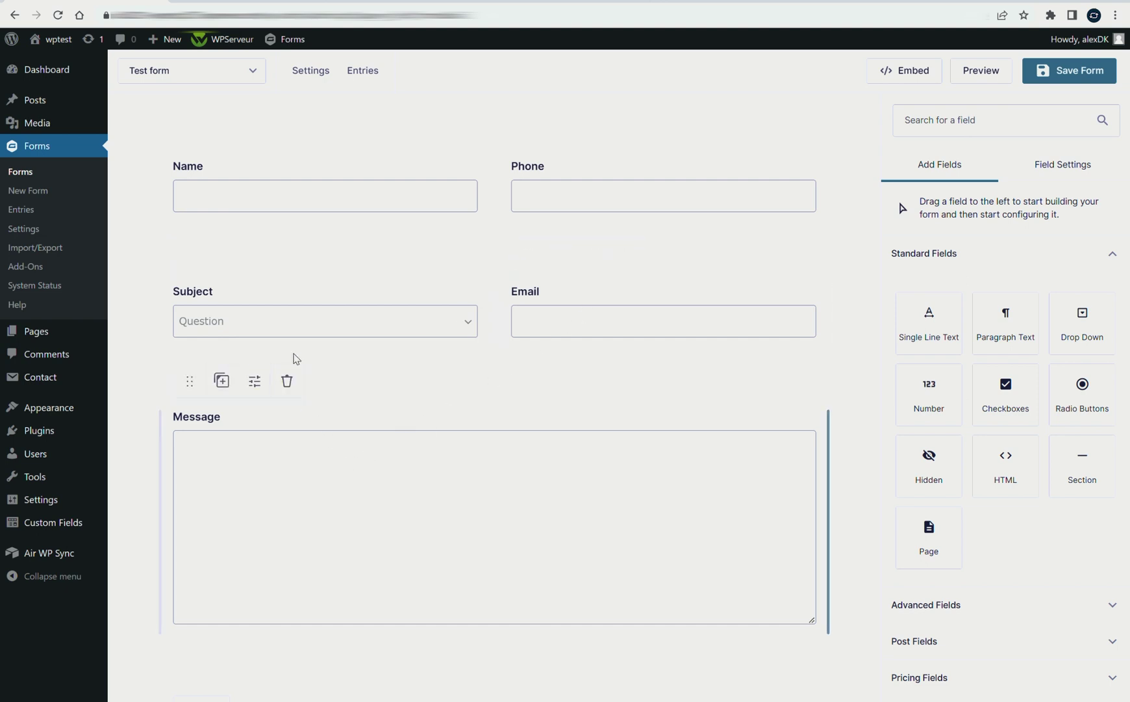
{"action": "left_click", "coordinate": [271, 292]}
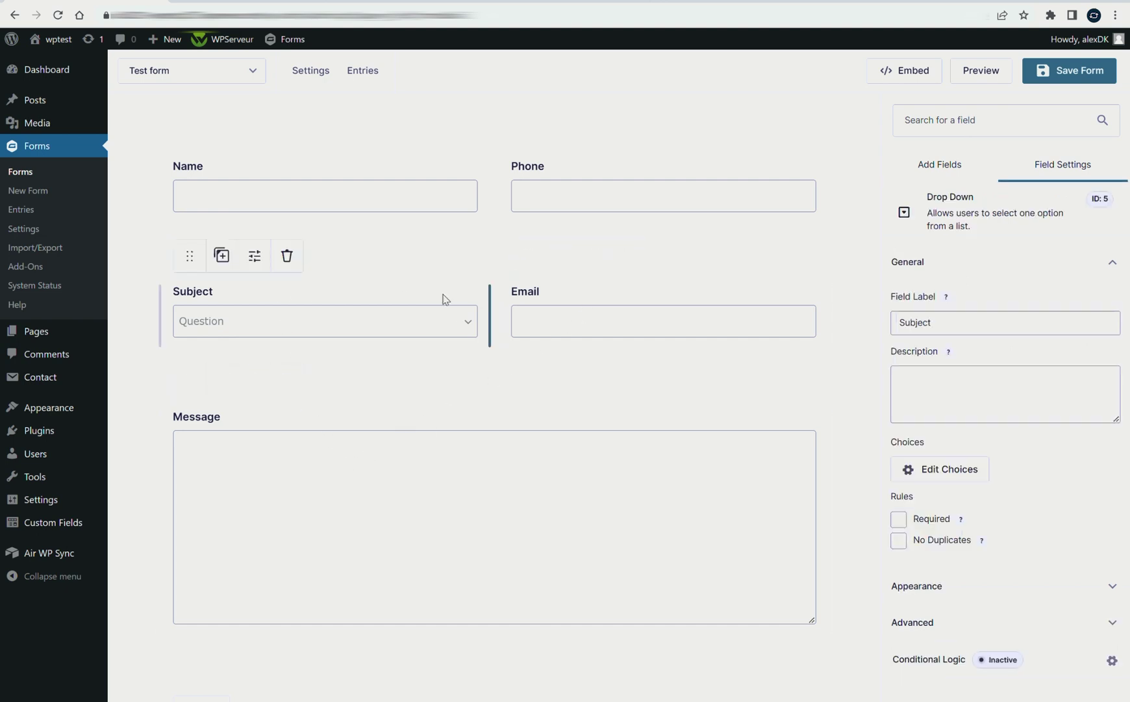
{"action": "left_click", "coordinate": [927, 469]}
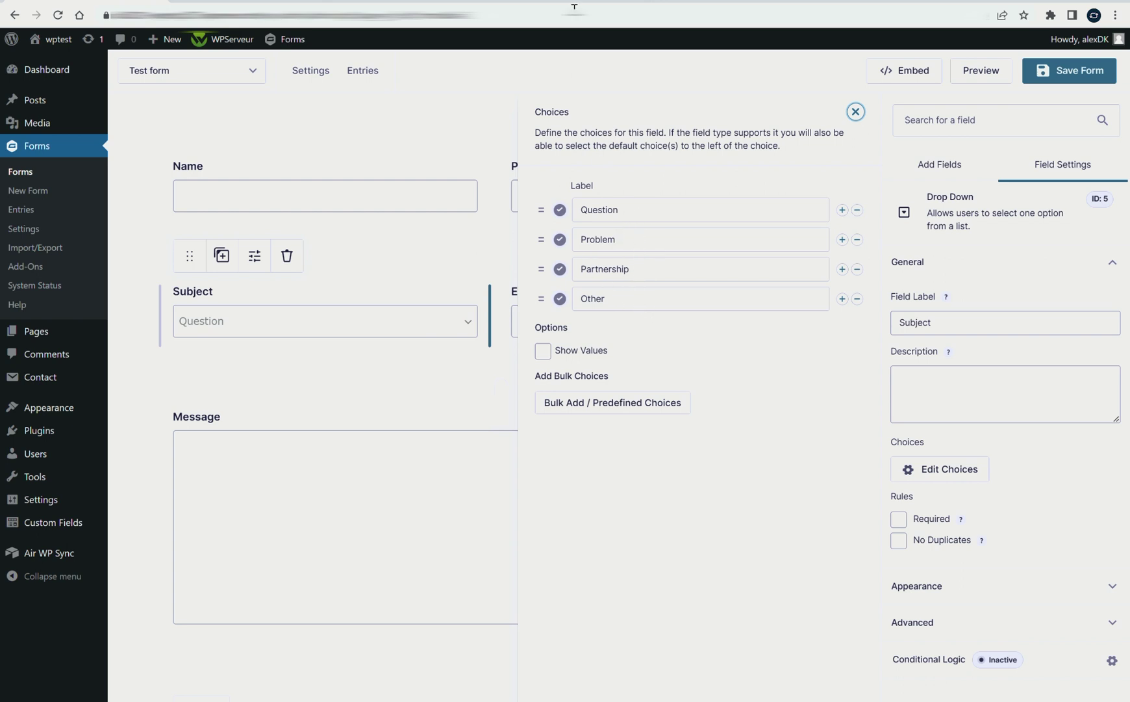
{"action": "left_click", "coordinate": [556, 8]}
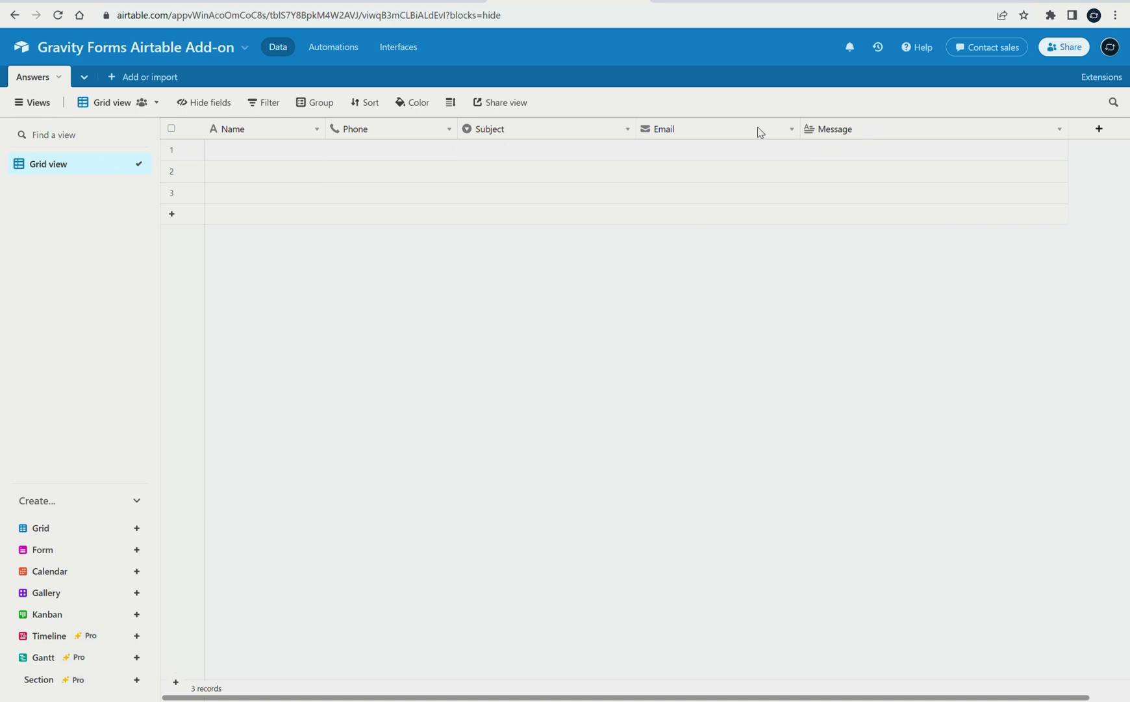
{"action": "left_click", "coordinate": [630, 131]}
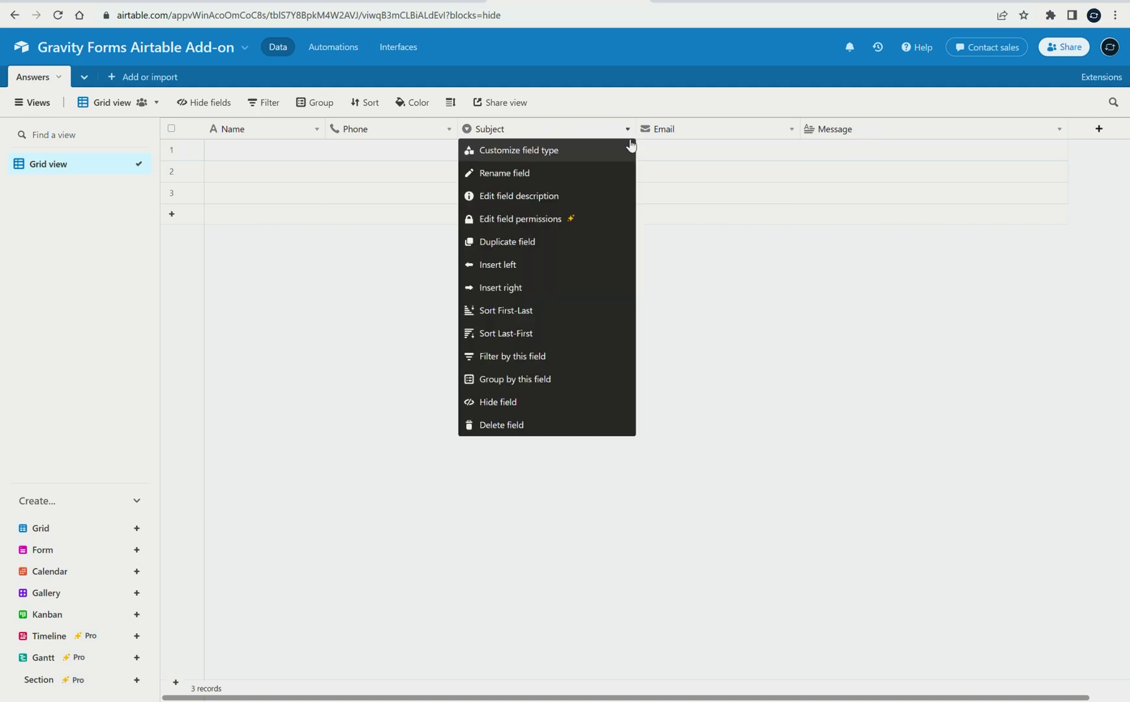
{"action": "left_click", "coordinate": [625, 146]}
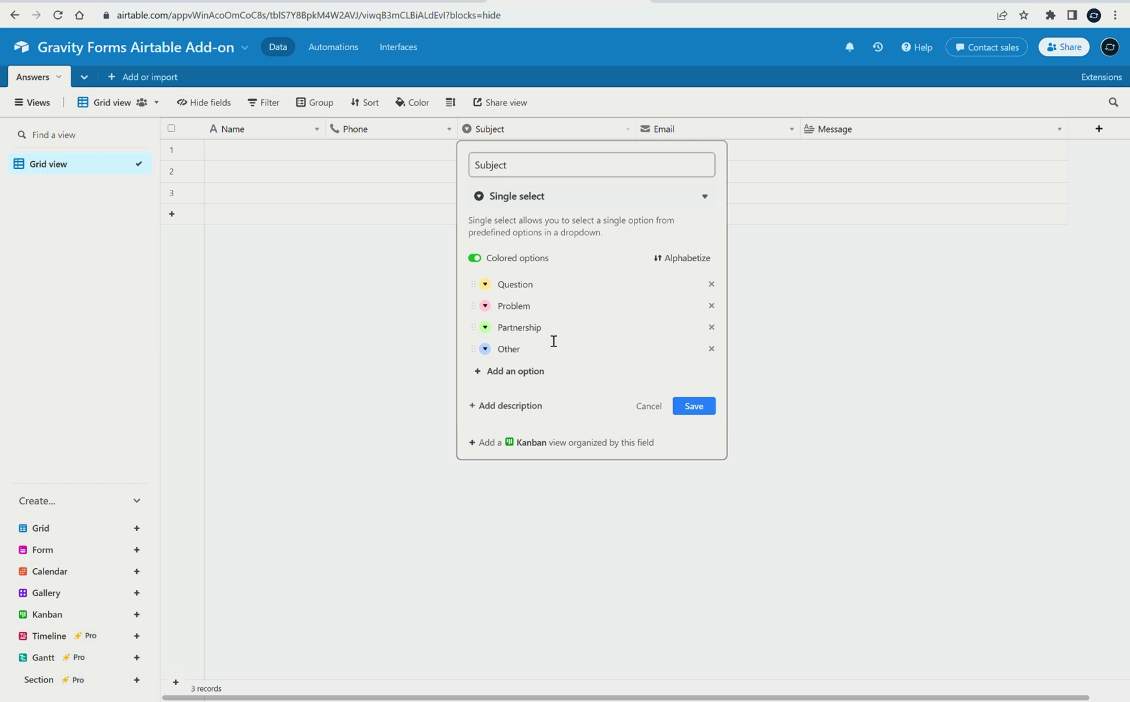
{"action": "left_click", "coordinate": [693, 406]}
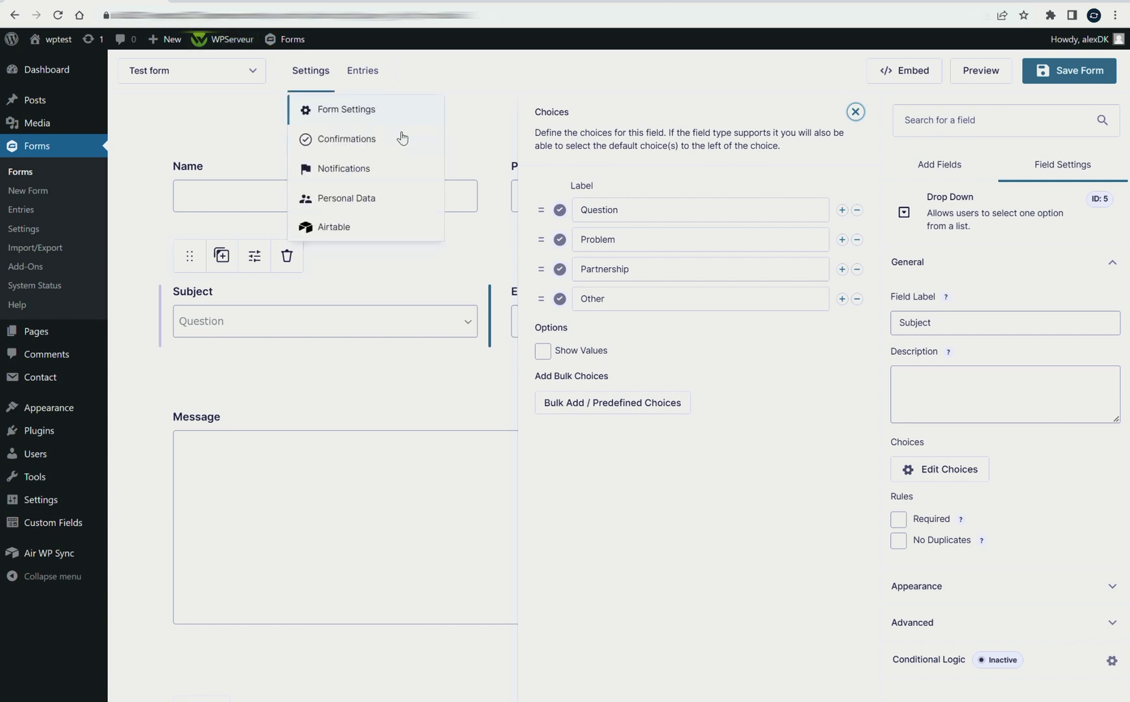
Close the Subject choices panel, save Test form, and reach its Airtable settings
{"action": "left_click", "coordinate": [476, 244]}
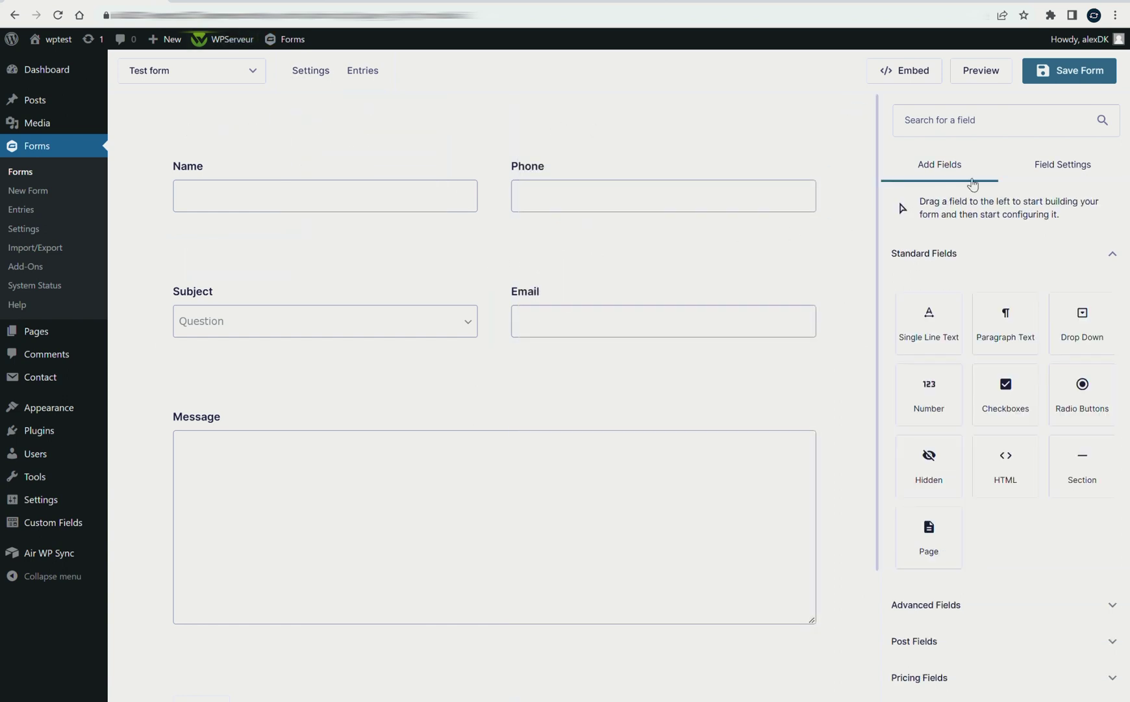
{"action": "left_click", "coordinate": [1066, 77]}
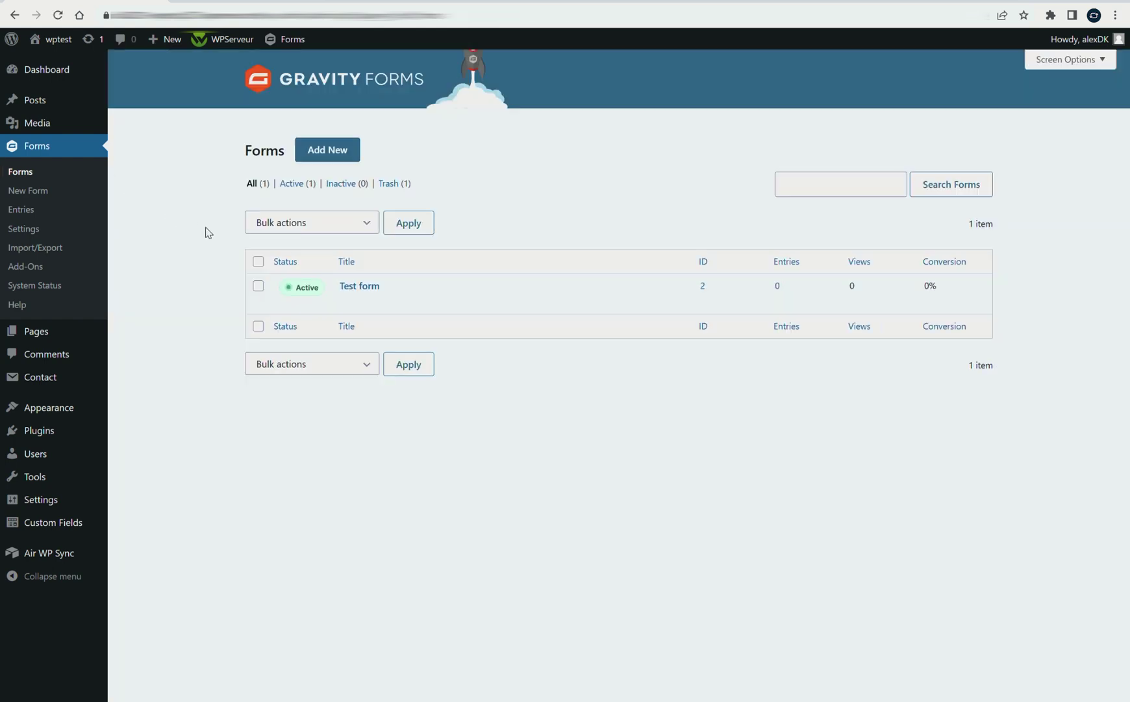
{"action": "mouse_move", "coordinate": [368, 300]}
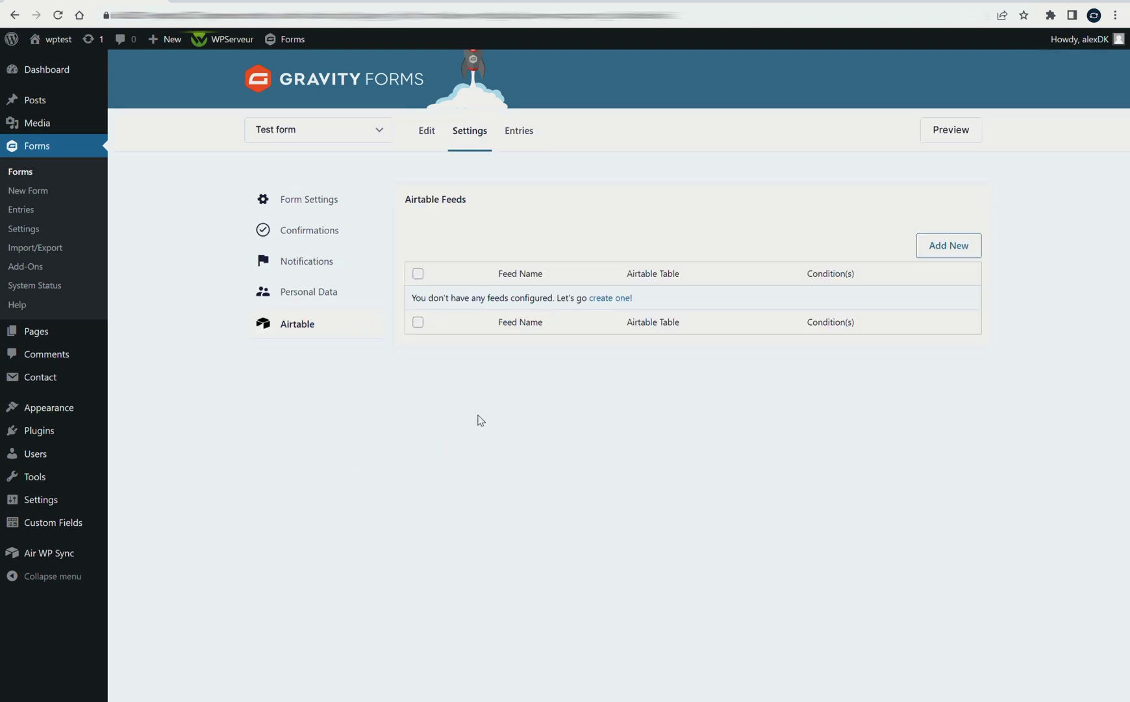
Create a new Airtable feed named 'Test feed' and check the App ID field's help
{"action": "left_click_drag", "start_coordinate": [404, 204], "coordinate": [463, 209]}
{"action": "left_click", "coordinate": [460, 211]}
{"action": "left_click", "coordinate": [611, 301]}
{"action": "left_click", "coordinate": [549, 270]}
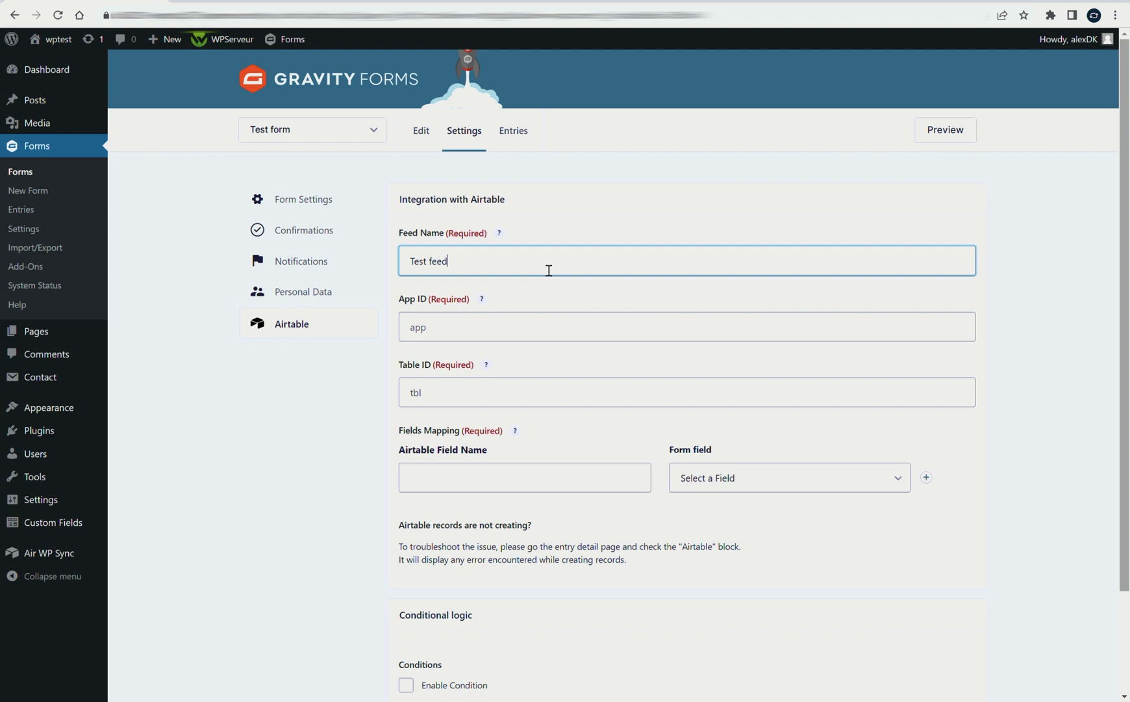
{"action": "left_click", "coordinate": [446, 337]}
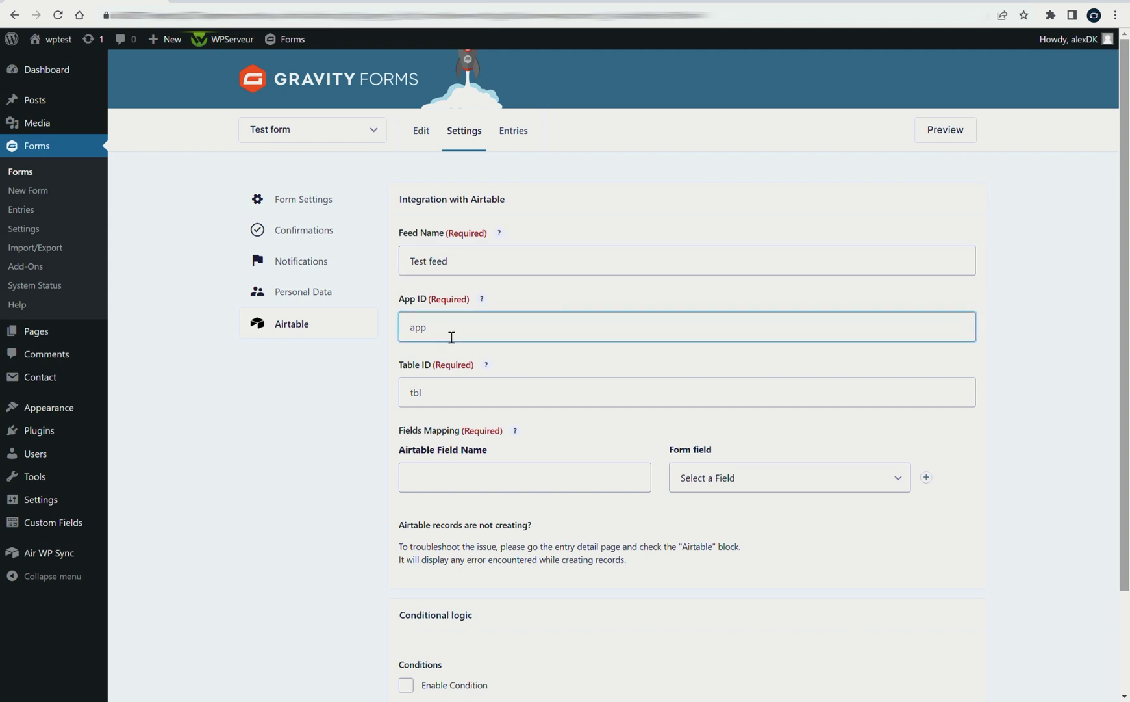
{"action": "mouse_move", "coordinate": [484, 302]}
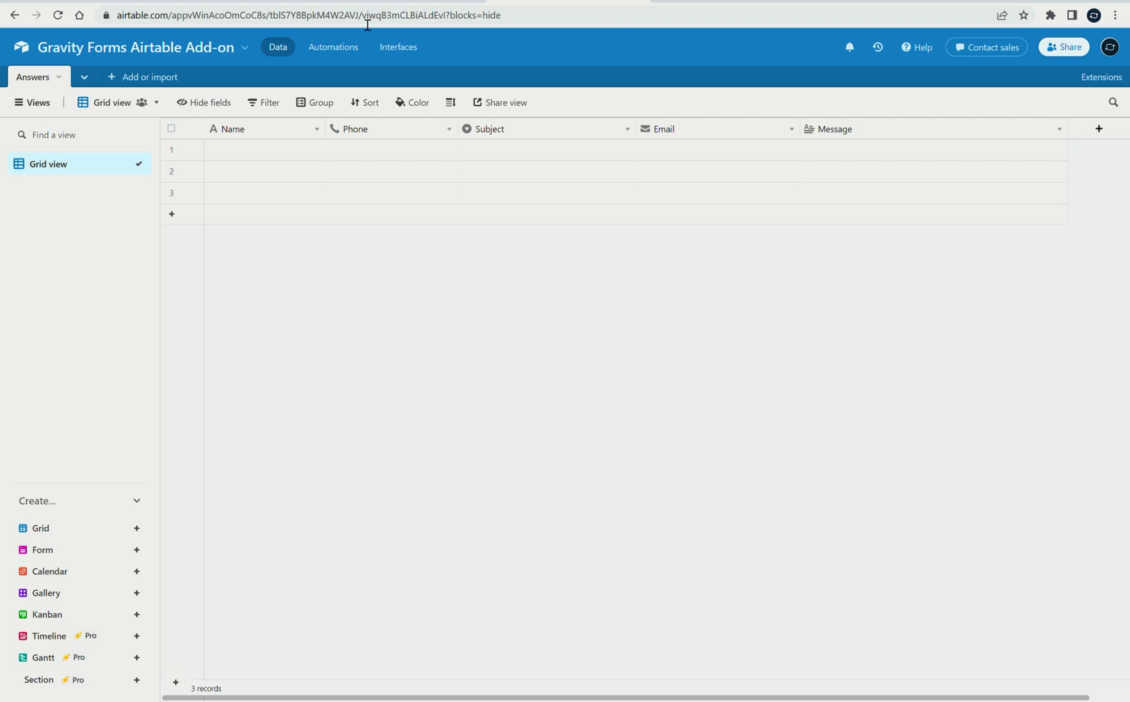
Copy the app… base ID from the Airtable address into the feed's App ID field
{"action": "left_click", "coordinate": [218, 17]}
{"action": "double_click", "coordinate": [215, 16]}
{"action": "key", "text": "ctrl+c"}
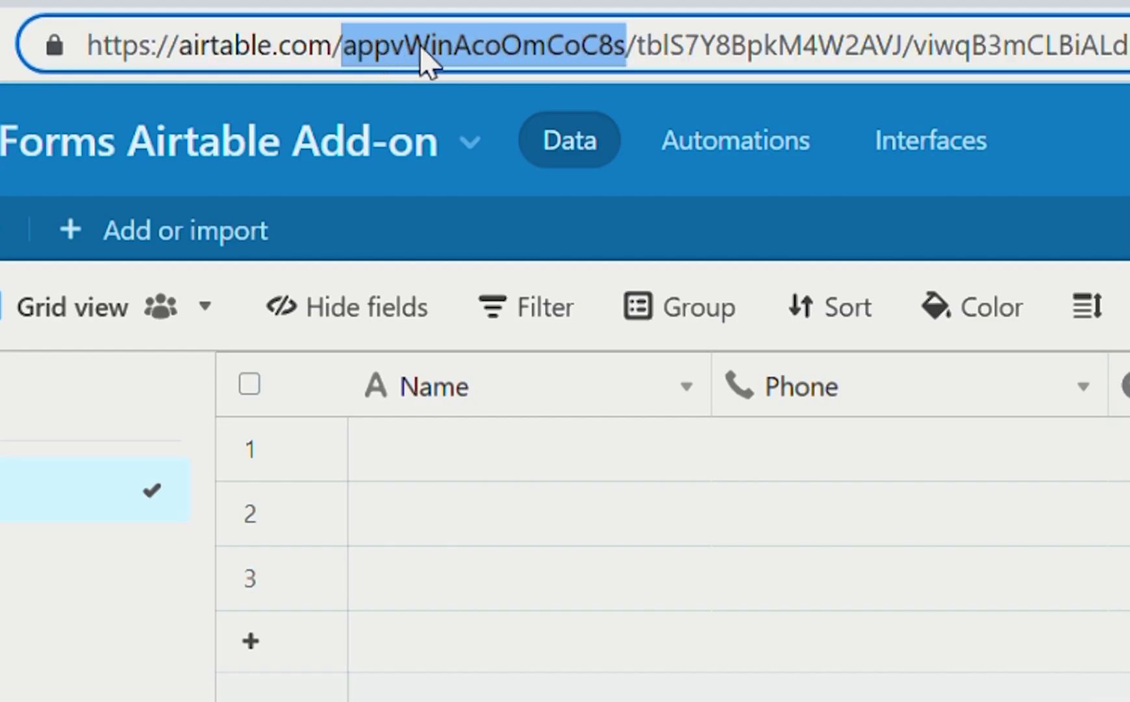
{"action": "left_click", "coordinate": [441, 62]}
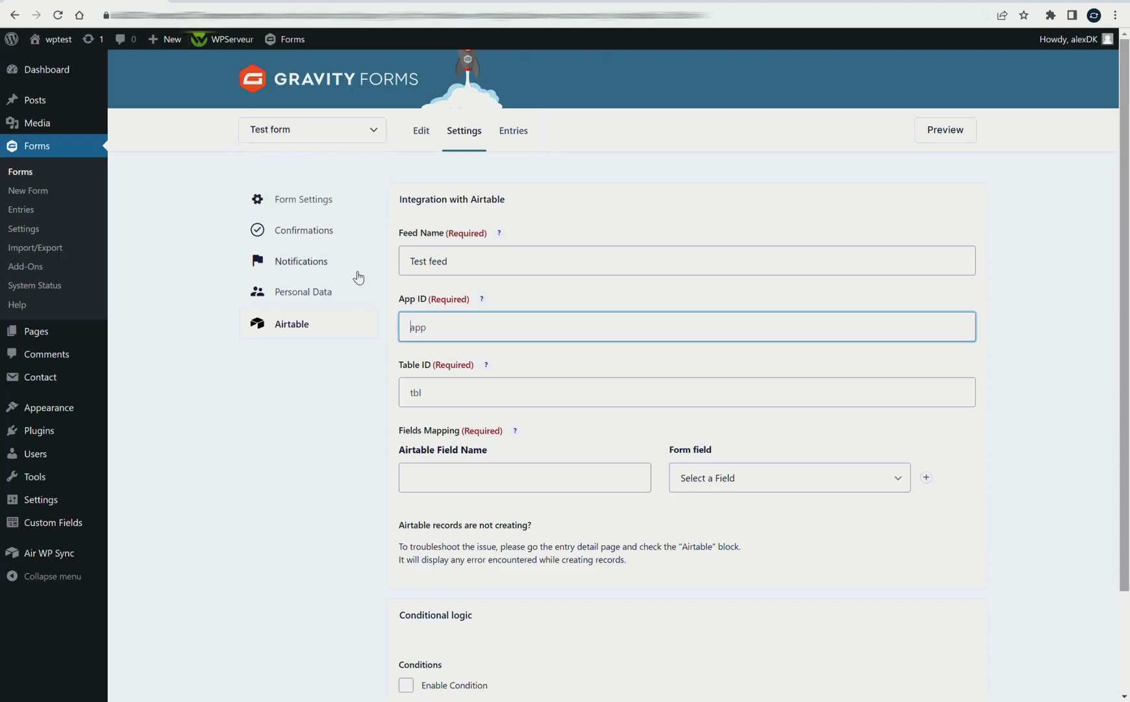
{"action": "key", "text": "ctrl+v"}
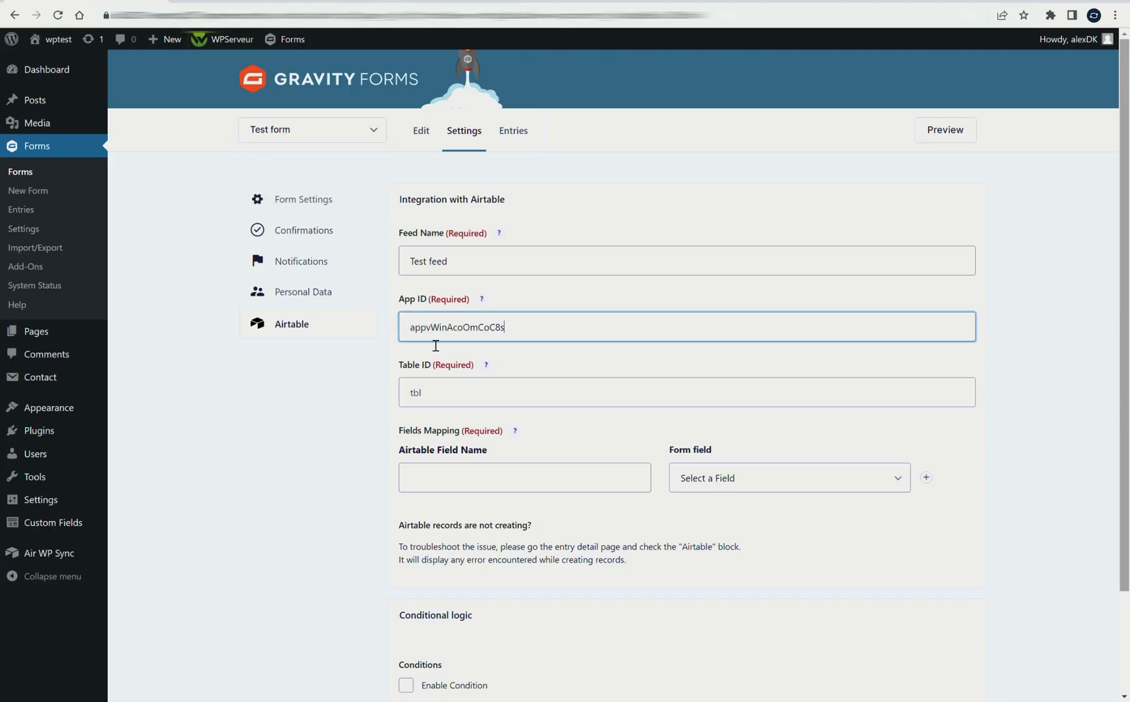
{"action": "left_click", "coordinate": [425, 388]}
{"action": "mouse_move", "coordinate": [489, 367]}
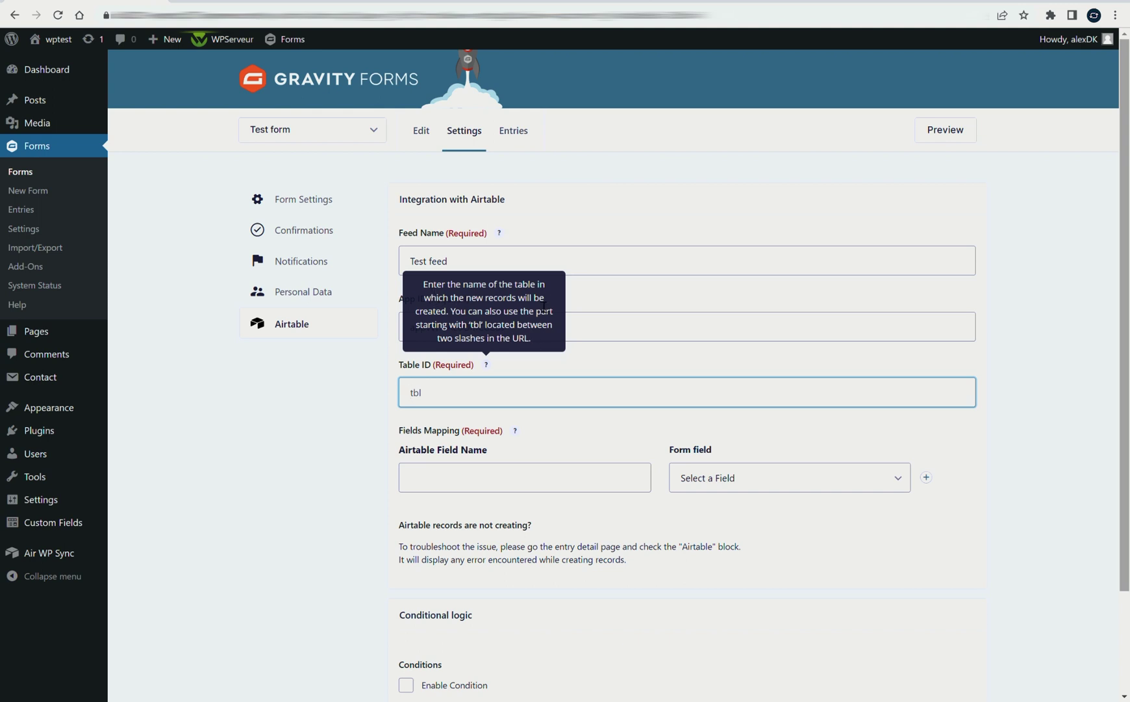
{"action": "left_click", "coordinate": [569, 2]}
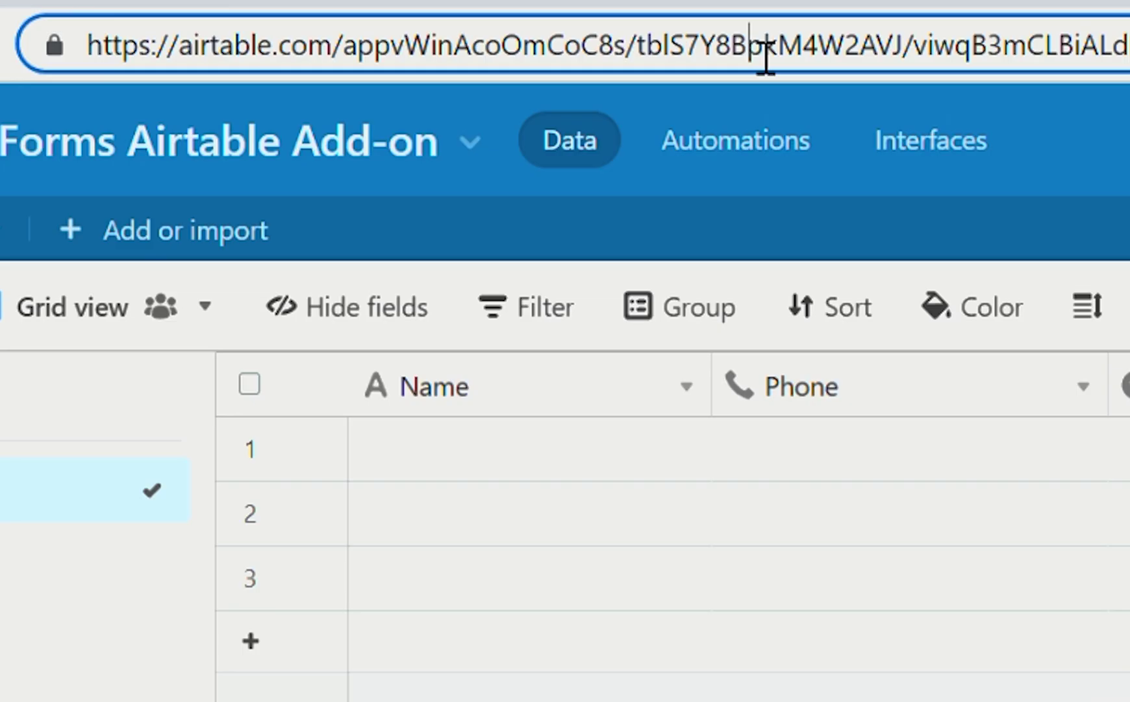
Paste the Answers table's tbl… ID from the Airtable address into Table ID
{"action": "double_click", "coordinate": [340, 13]}
{"action": "key", "text": "ctrl+c"}
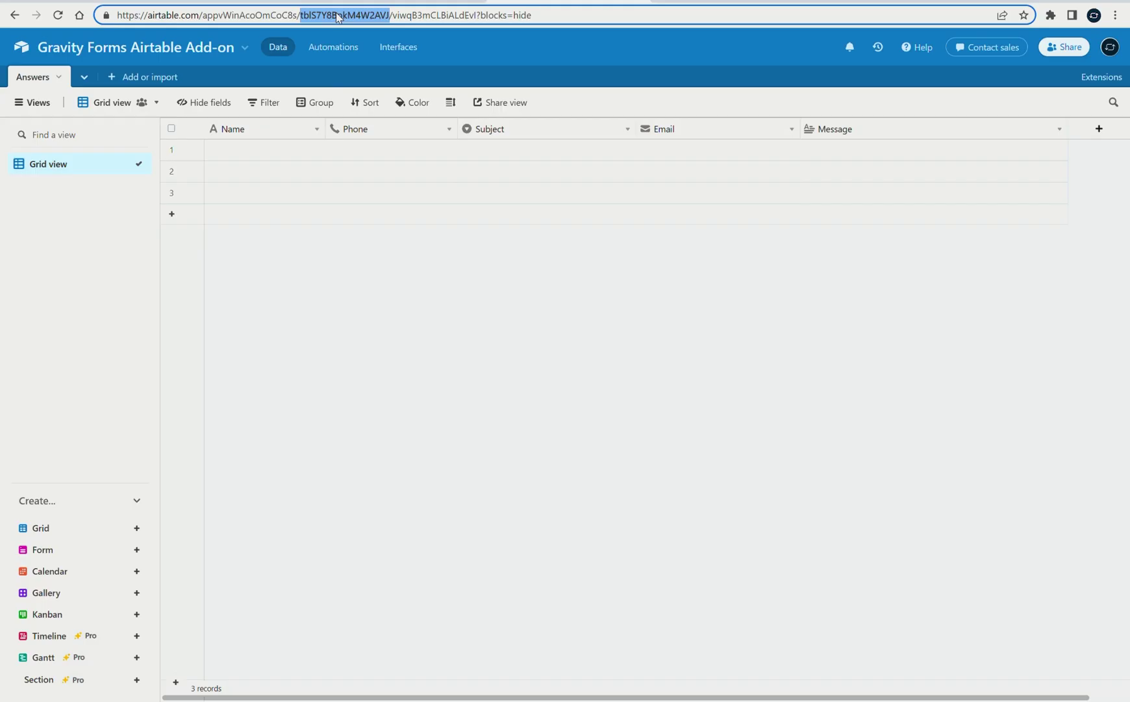
{"action": "left_click", "coordinate": [487, 45]}
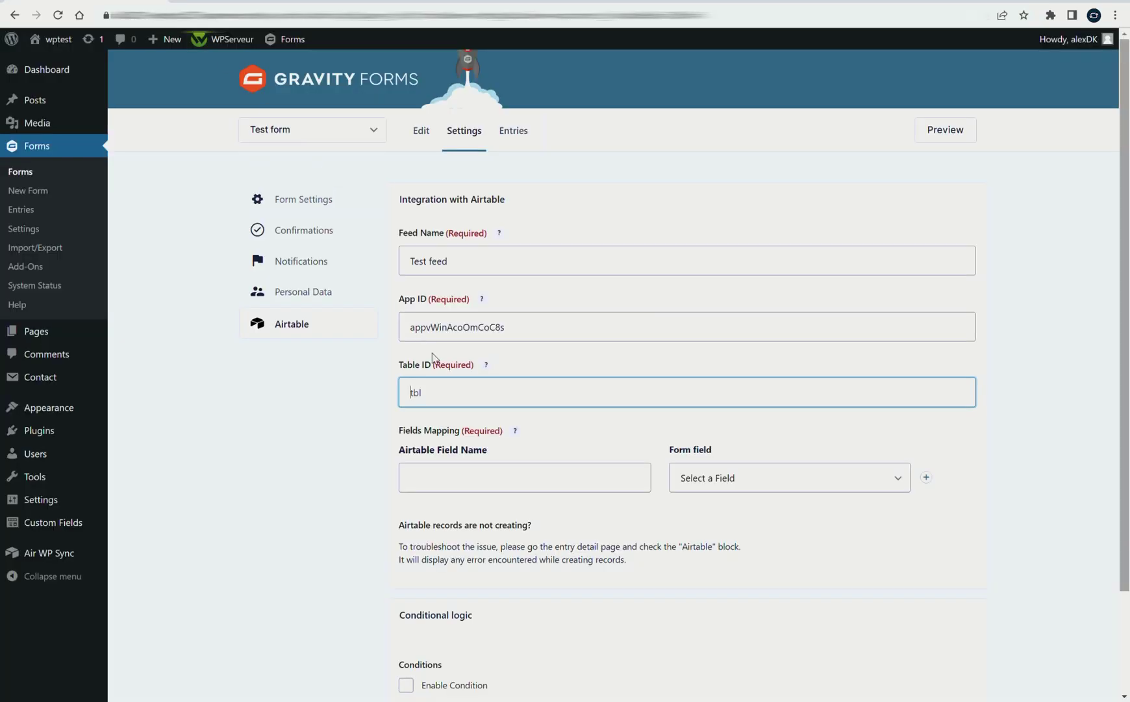
{"action": "key", "text": "ctrl+v"}
{"action": "left_click", "coordinate": [501, 478]}
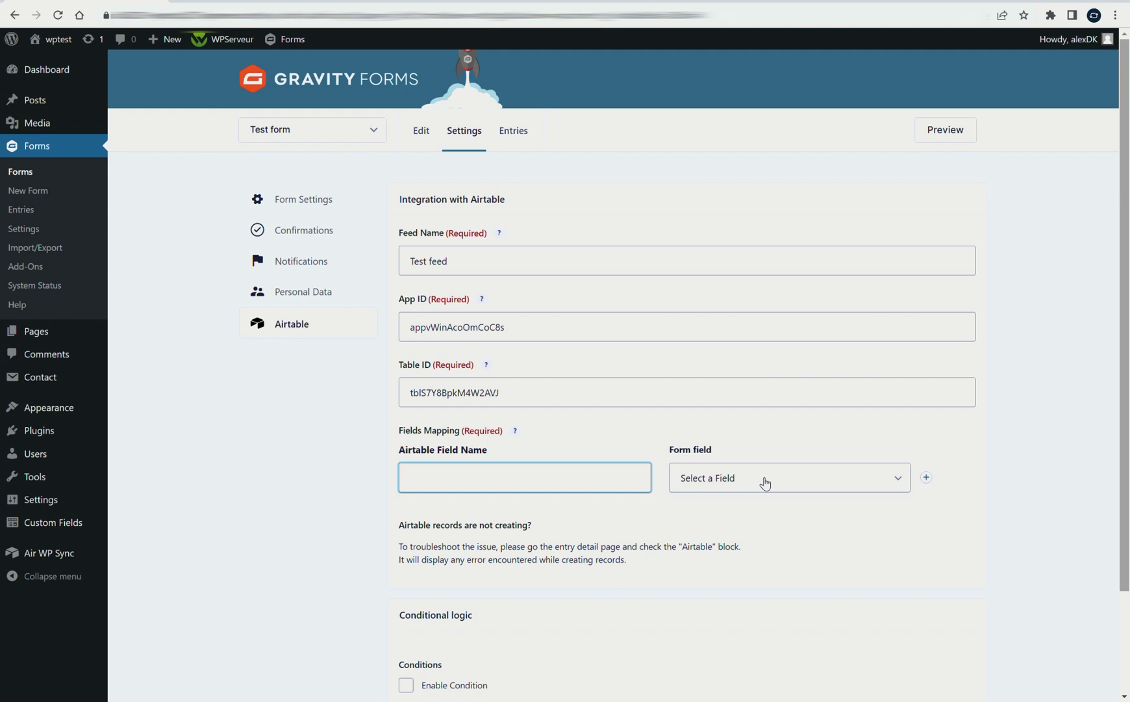
{"action": "scroll", "coordinate": [765, 481], "scroll_direction": "down", "scroll_amount": 2}
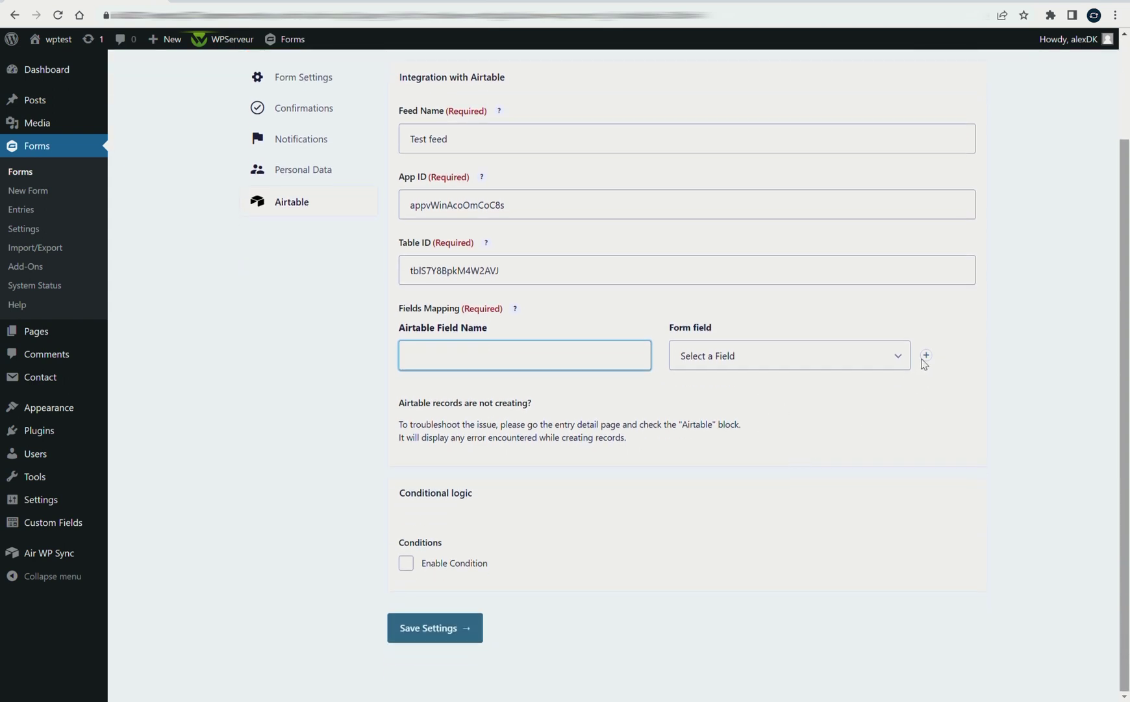
Add four more field-mapping rows, making five in total
{"action": "left_click", "coordinate": [925, 356]}
{"action": "left_click", "coordinate": [926, 356]}
{"action": "left_click", "coordinate": [926, 356]}
{"action": "left_click", "coordinate": [926, 356]}
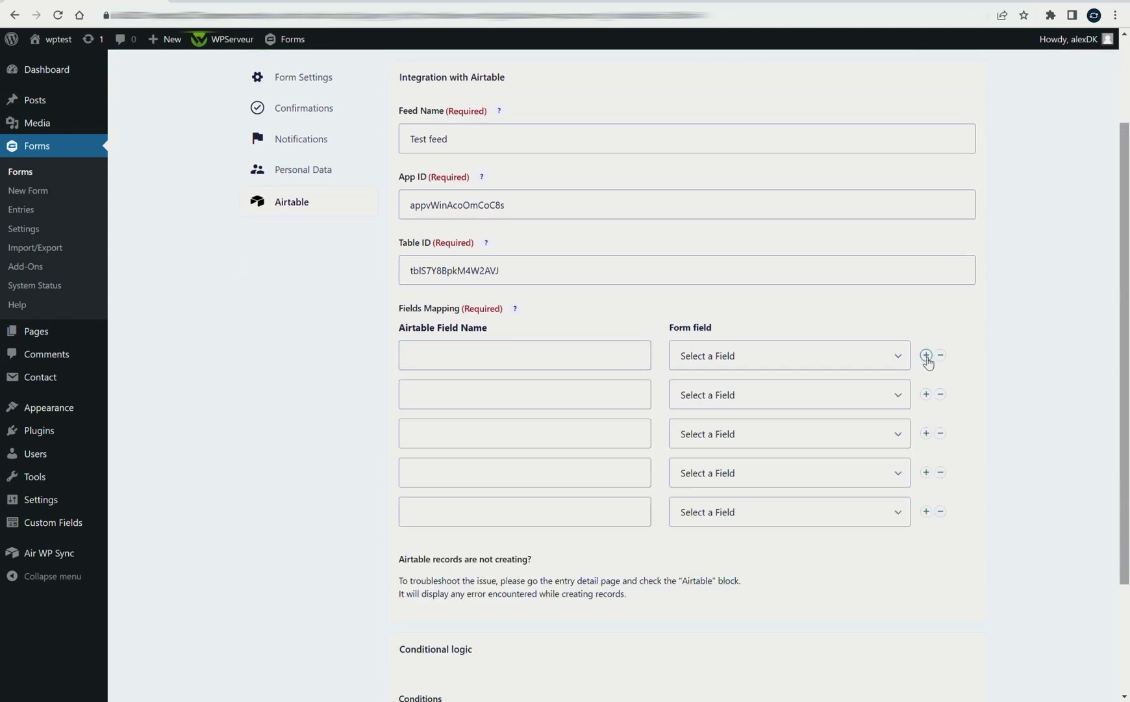
Map the five rows to form fields Name, Phone, Subject, Email and Message
{"action": "left_click", "coordinate": [792, 359]}
{"action": "left_click", "coordinate": [754, 415]}
{"action": "left_click", "coordinate": [737, 399]}
{"action": "left_click", "coordinate": [727, 454]}
{"action": "left_click", "coordinate": [727, 444]}
{"action": "left_click", "coordinate": [727, 514]}
{"action": "left_click", "coordinate": [728, 485]}
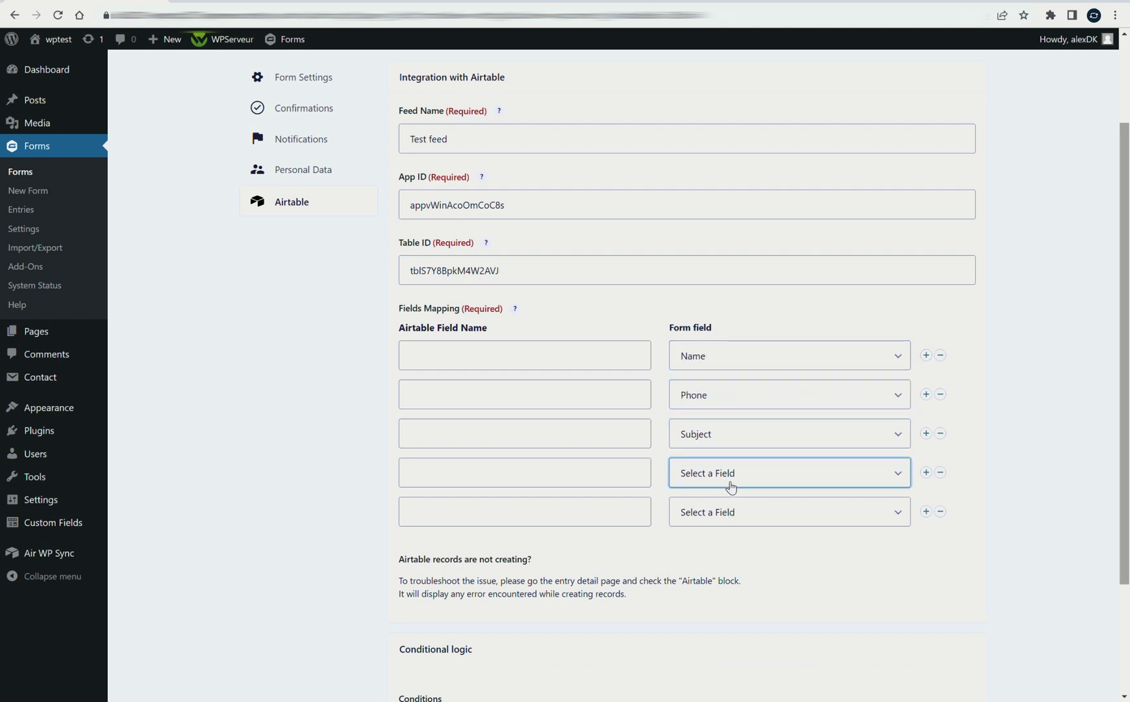
{"action": "left_click", "coordinate": [725, 559]}
{"action": "left_click", "coordinate": [726, 522]}
{"action": "left_click", "coordinate": [731, 614]}
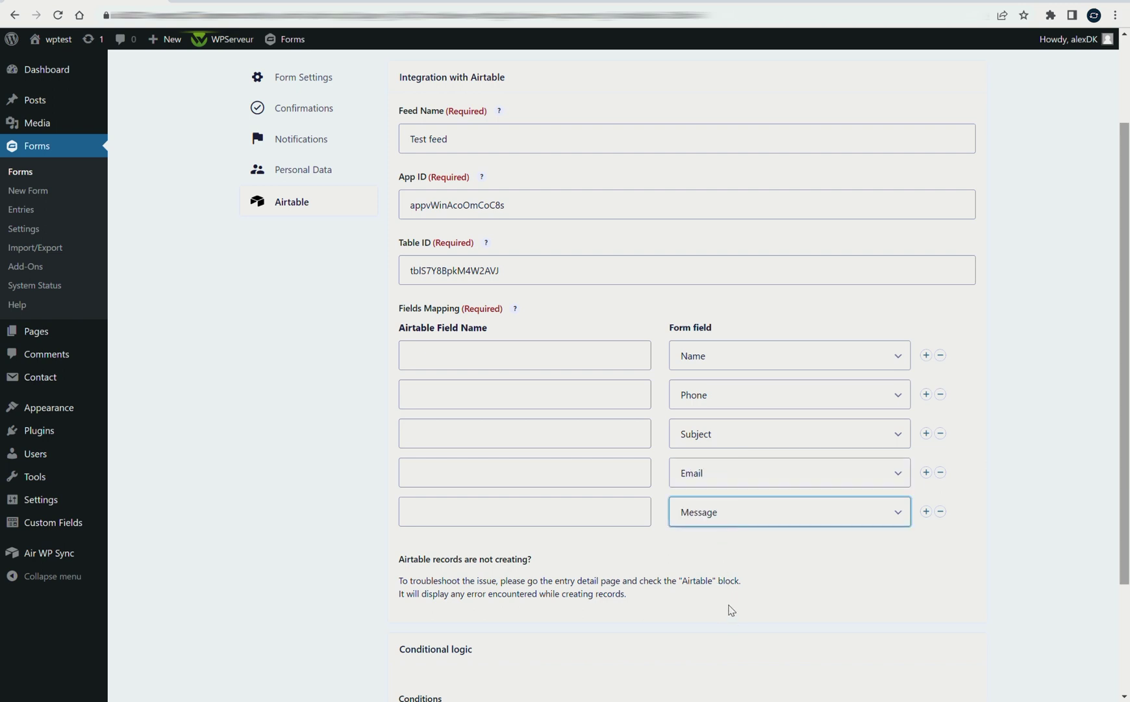
Enter the Airtable field names Name, Phone, Subject, Email and Message in the rows
{"action": "left_click", "coordinate": [575, 361]}
{"action": "key", "text": "Tab"}
{"action": "type", "text": "Phone"}
{"action": "key", "text": "Tab"}
{"action": "key", "text": "Tab"}
{"action": "key", "text": "Tab"}
{"action": "key", "text": "Tab"}
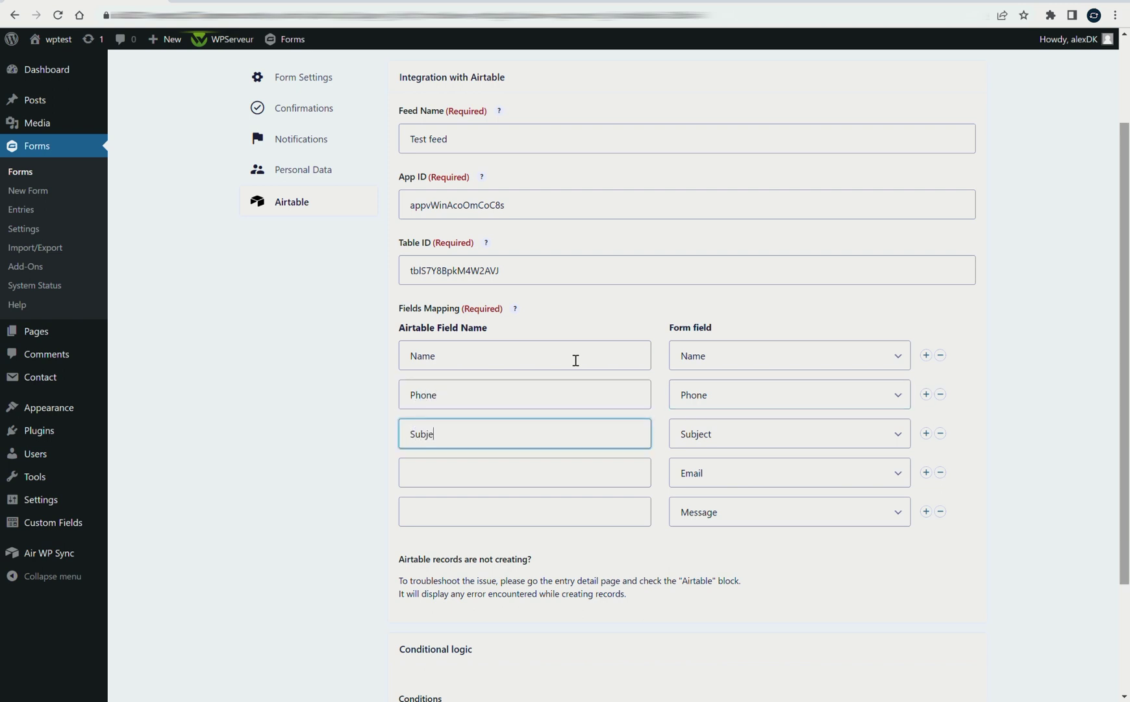
{"action": "key", "text": "Tab"}
{"action": "key", "text": "Tab"}
{"action": "key", "text": "Tab"}
{"action": "key", "text": "Tab"}
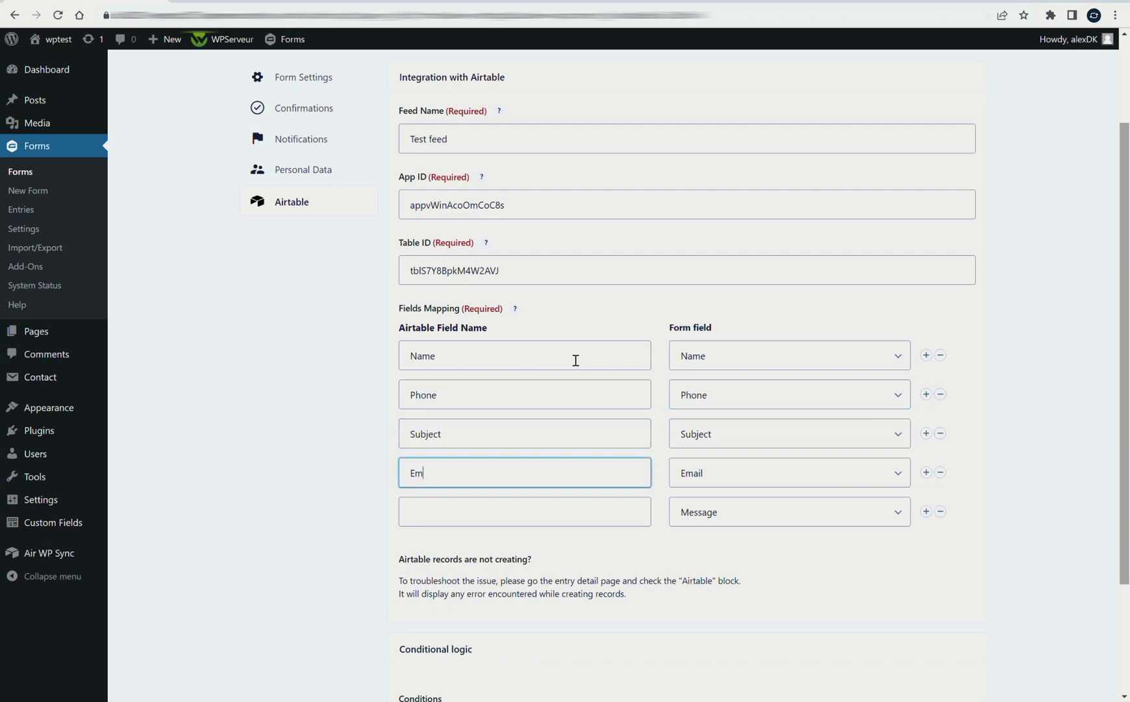
{"action": "key", "text": "Tab"}
{"action": "key", "text": "Tab"}
{"action": "key", "text": "Tab"}
{"action": "key", "text": "Tab"}
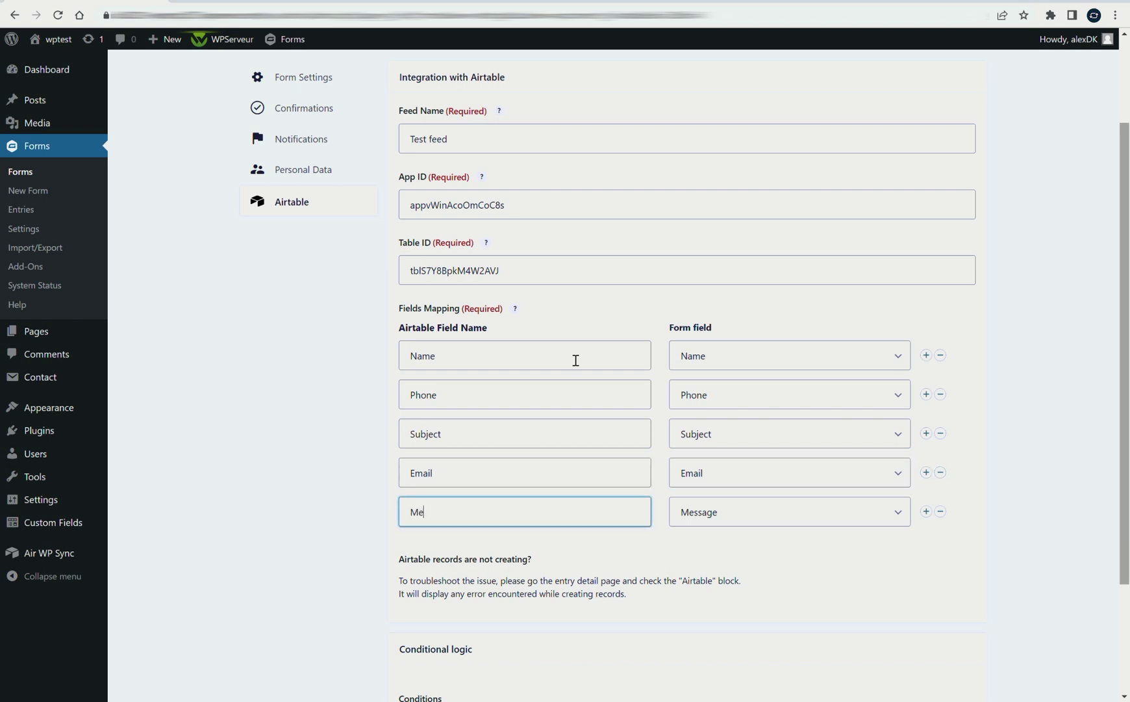
{"action": "left_click", "coordinate": [536, 558]}
{"action": "scroll", "coordinate": [536, 552], "scroll_direction": "down", "scroll_amount": 2}
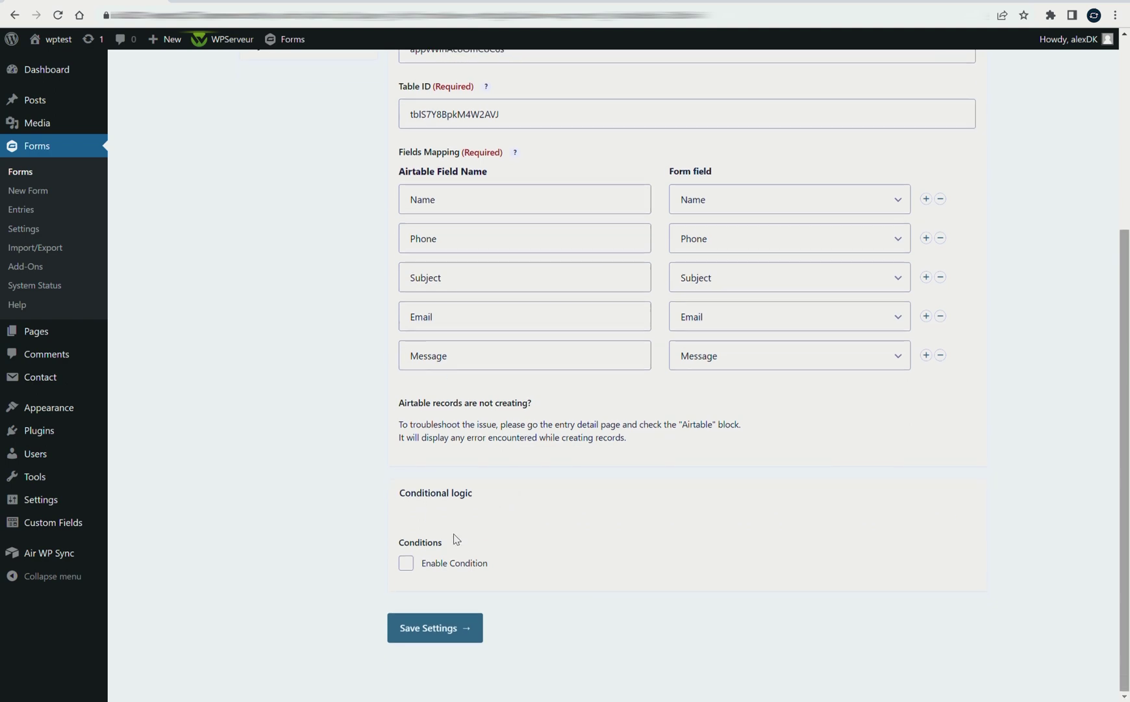
Add the condition 'Any: Name is' the test name, save the feed, and view the feeds list
{"action": "left_click", "coordinate": [411, 564]}
{"action": "scroll", "coordinate": [539, 468], "scroll_direction": "down", "scroll_amount": 1}
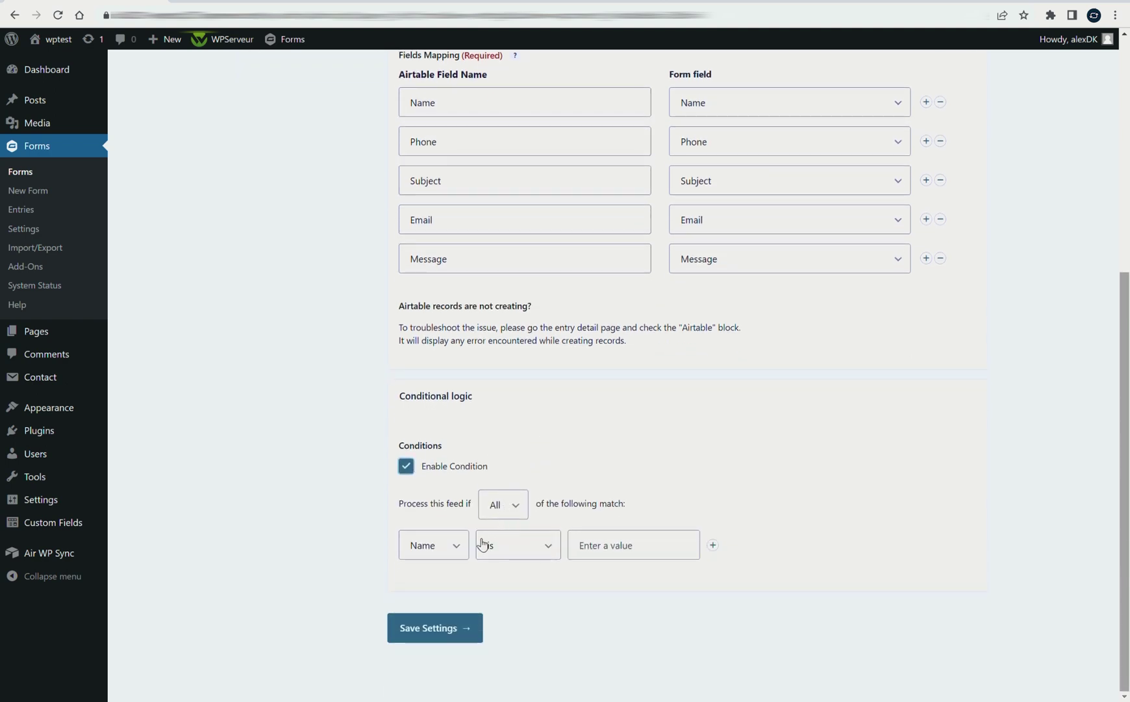
{"action": "left_click", "coordinate": [498, 515]}
{"action": "left_click", "coordinate": [502, 539]}
{"action": "left_click", "coordinate": [621, 550]}
{"action": "type", "text": "Jack"}
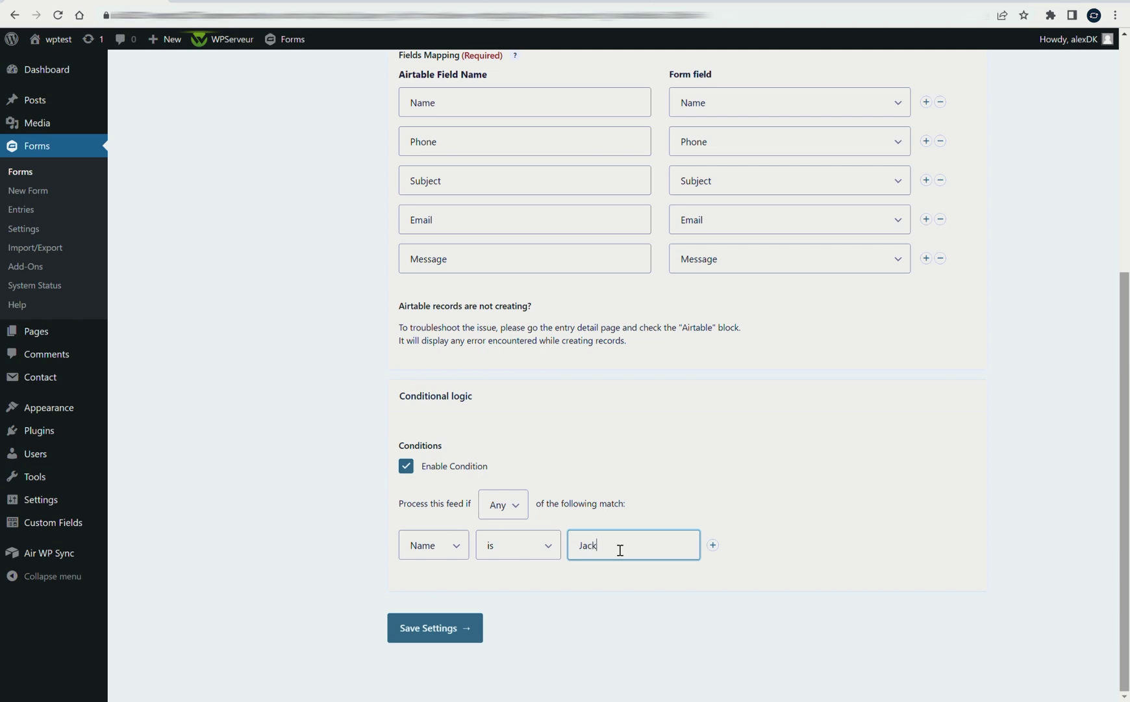
{"action": "left_click", "coordinate": [591, 623]}
{"action": "left_click", "coordinate": [424, 633]}
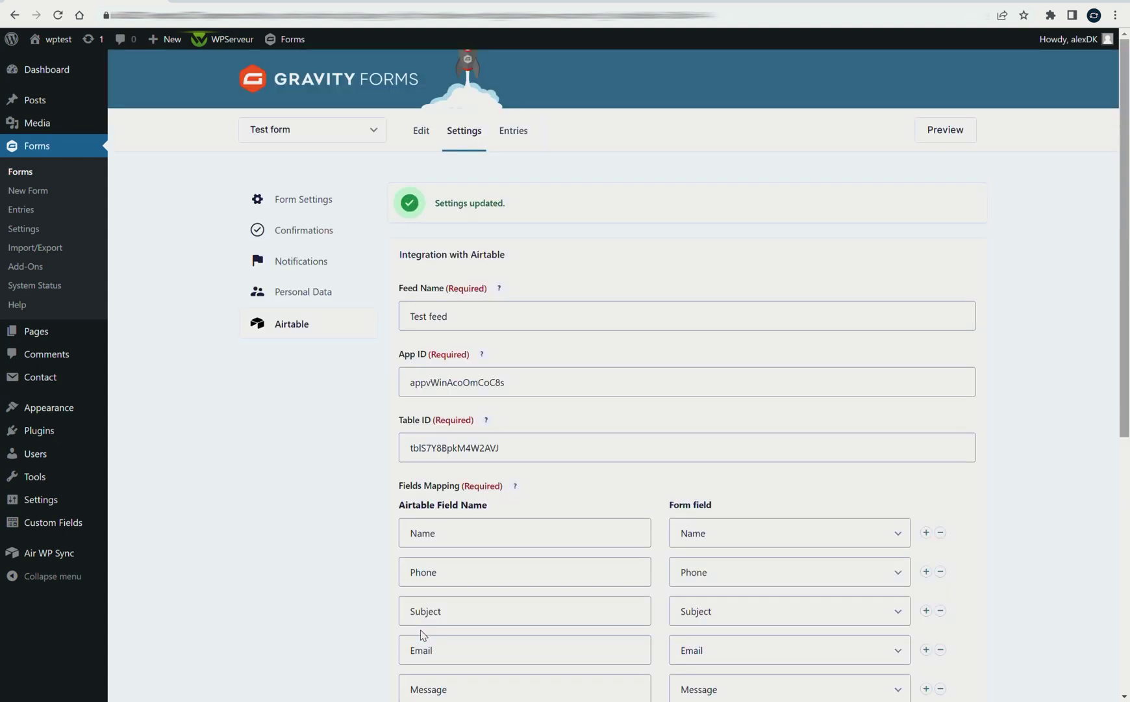
{"action": "left_click", "coordinate": [330, 331]}
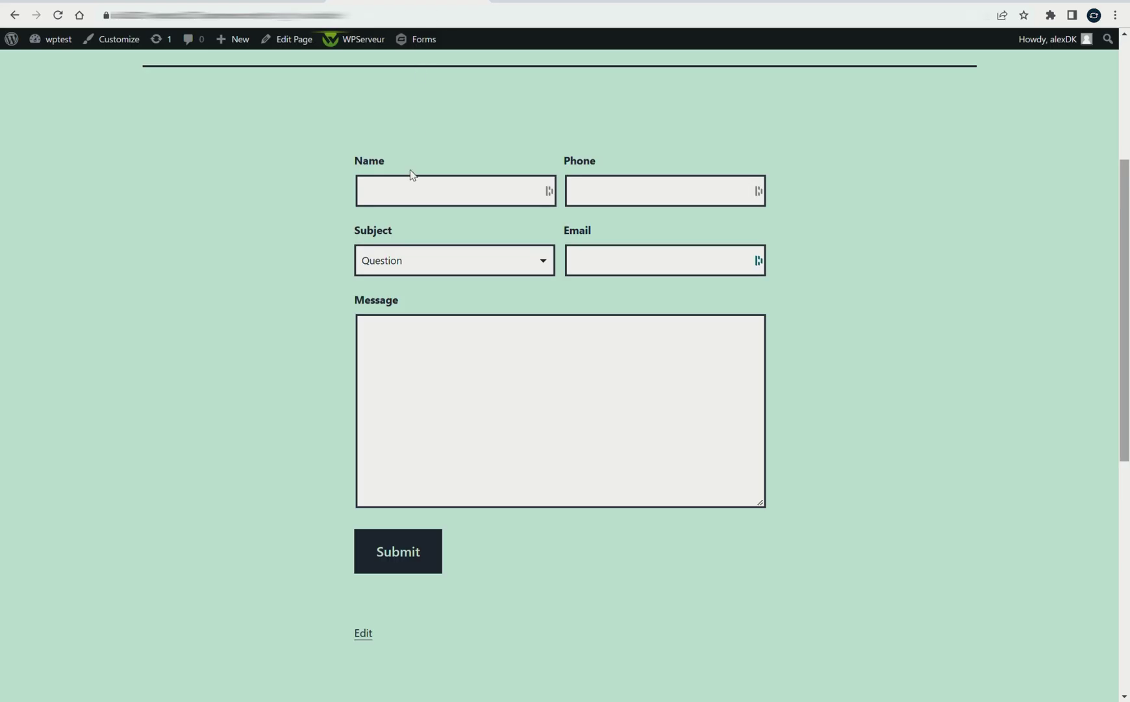
Fill in a test name, phone number and e-mail, choose subject Problem, add a short message, and submit
{"action": "left_click", "coordinate": [423, 197]}
{"action": "type", "text": "Jack"}
{"action": "key", "text": "Tab"}
{"action": "type", "text": "123) 456-7890"}
{"action": "key", "text": "Tab"}
{"action": "key", "text": "Down"}
{"action": "left_click", "coordinate": [645, 265]}
{"action": "type", "text": "jack@test.com"}
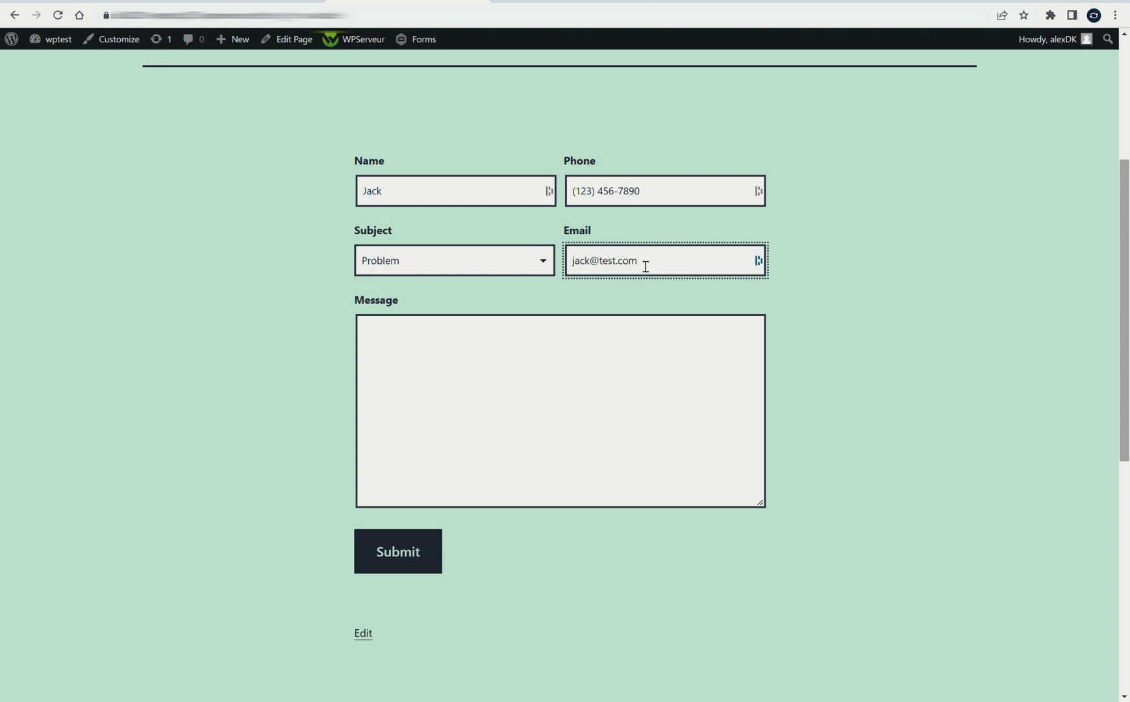
{"action": "left_click", "coordinate": [571, 334]}
{"action": "type", "text": "Hi it's Jack!"}
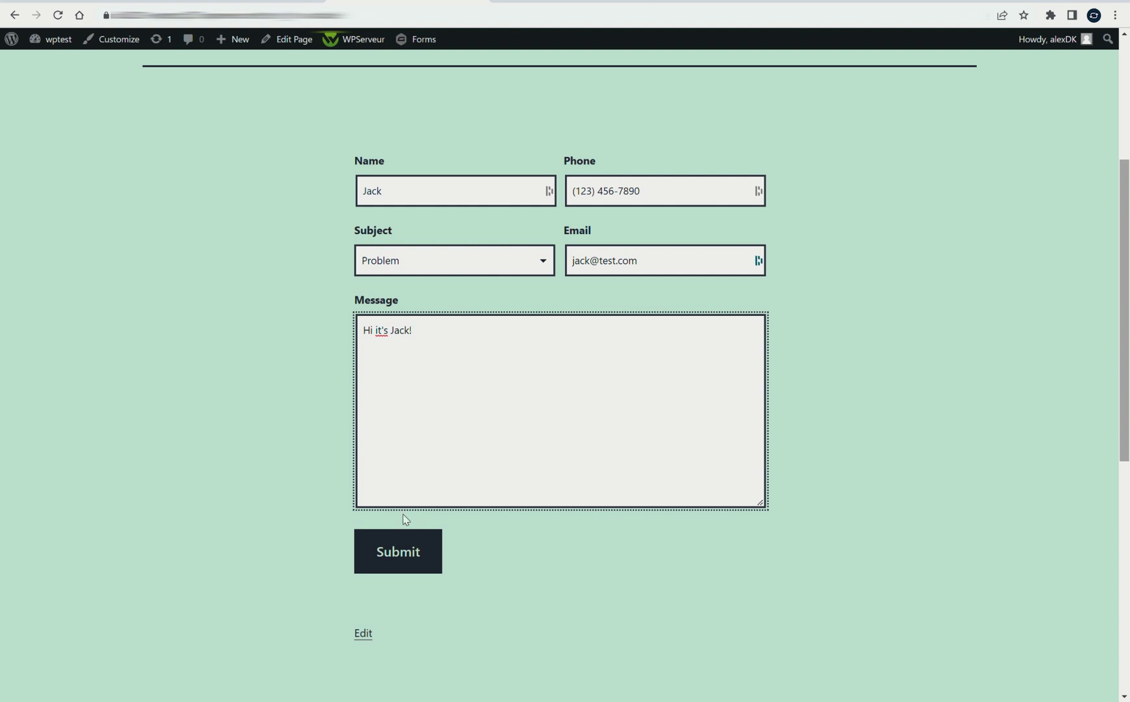
{"action": "left_click", "coordinate": [411, 551]}
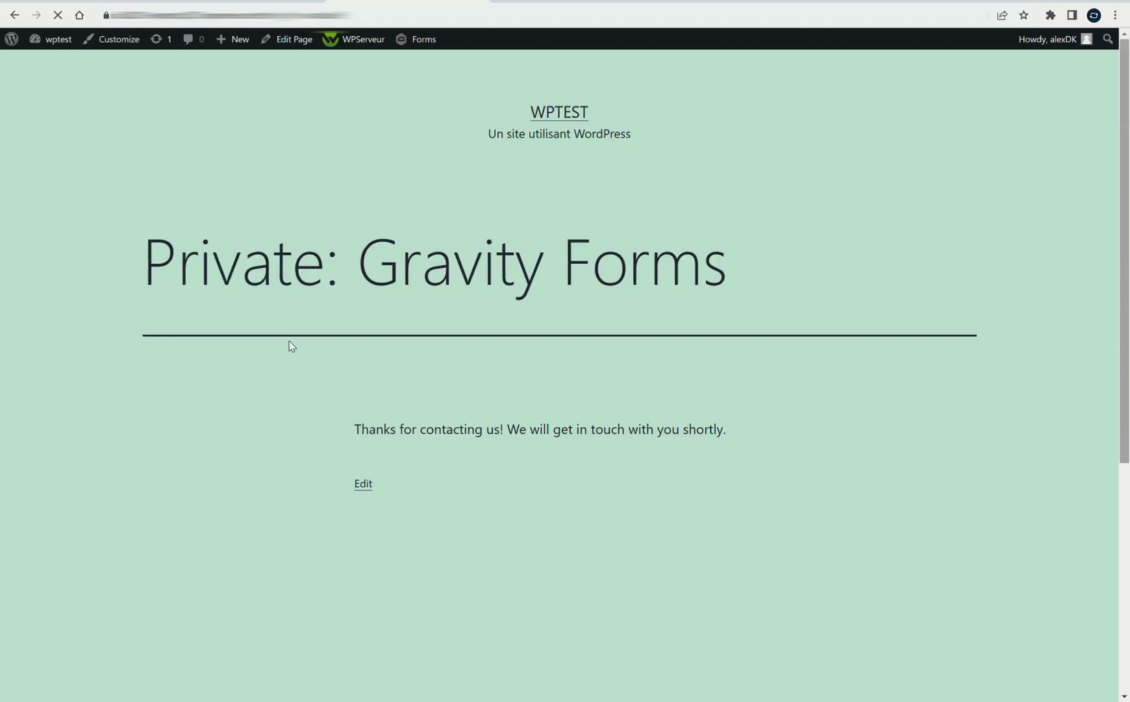
Check the thank-you confirmation, then switch to Airtable to look for the new record
{"action": "left_click_drag", "start_coordinate": [348, 428], "coordinate": [504, 434]}
{"action": "left_click", "coordinate": [504, 435]}
{"action": "key", "text": "ctrl+Tab"}
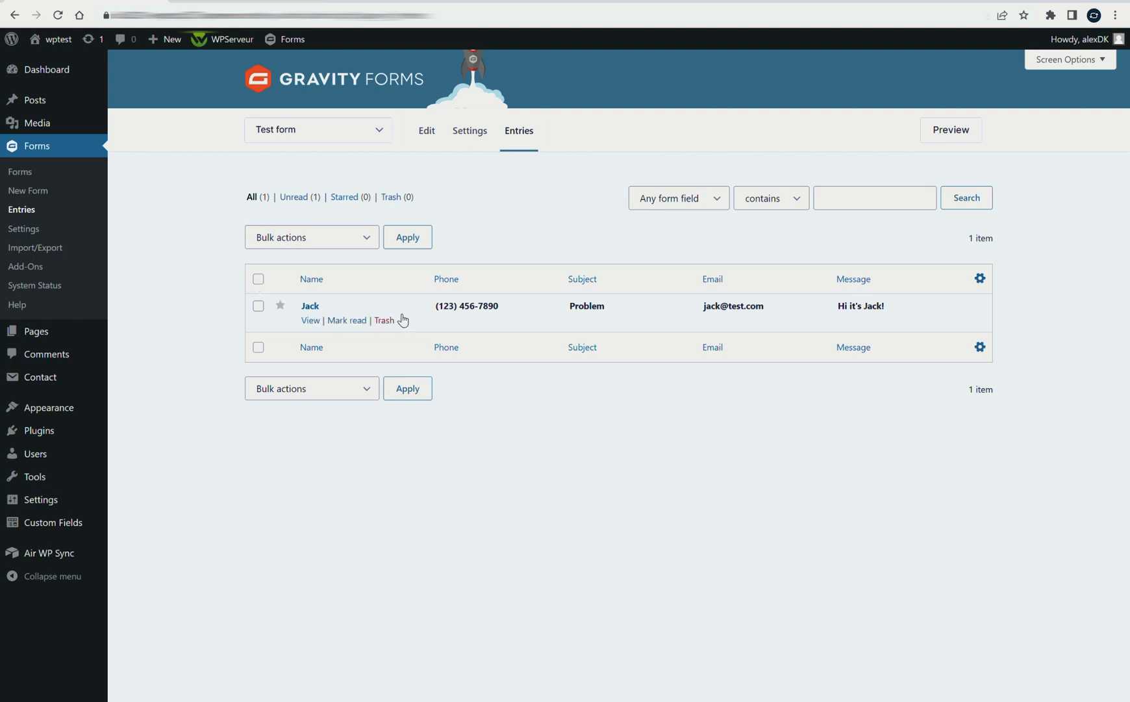
Open test entry #65 and confirm its Airtable box reports the record was successfully created
{"action": "left_click", "coordinate": [315, 323]}
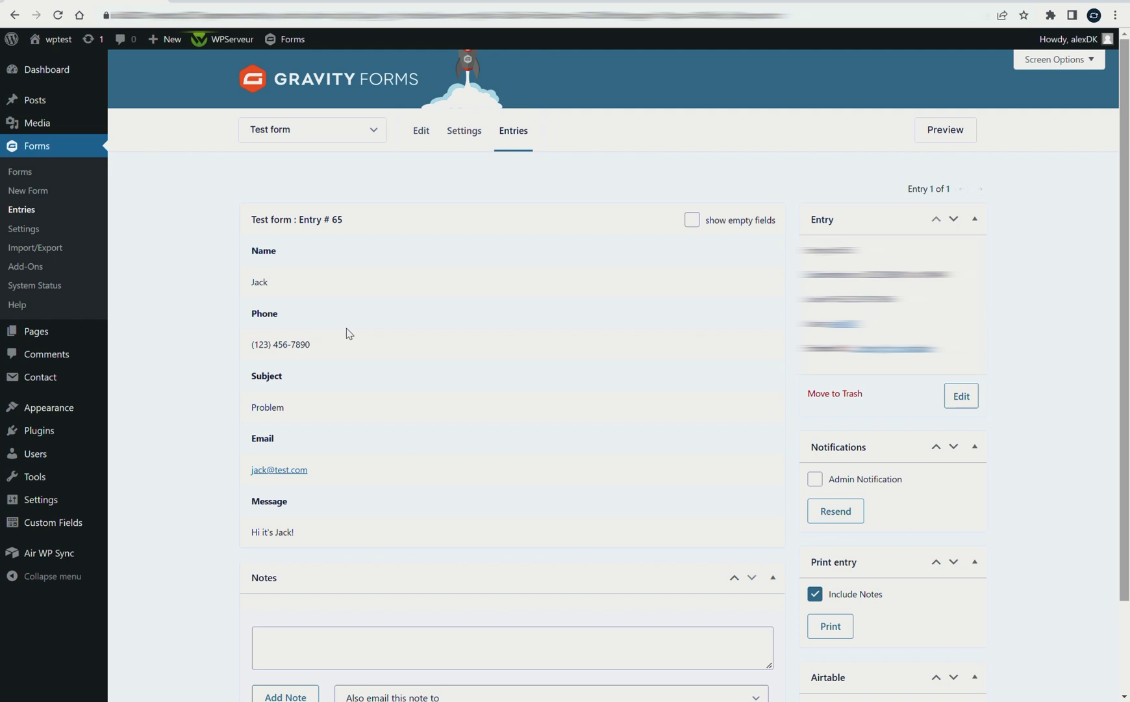
{"action": "scroll", "coordinate": [508, 349], "scroll_direction": "down", "scroll_amount": 2}
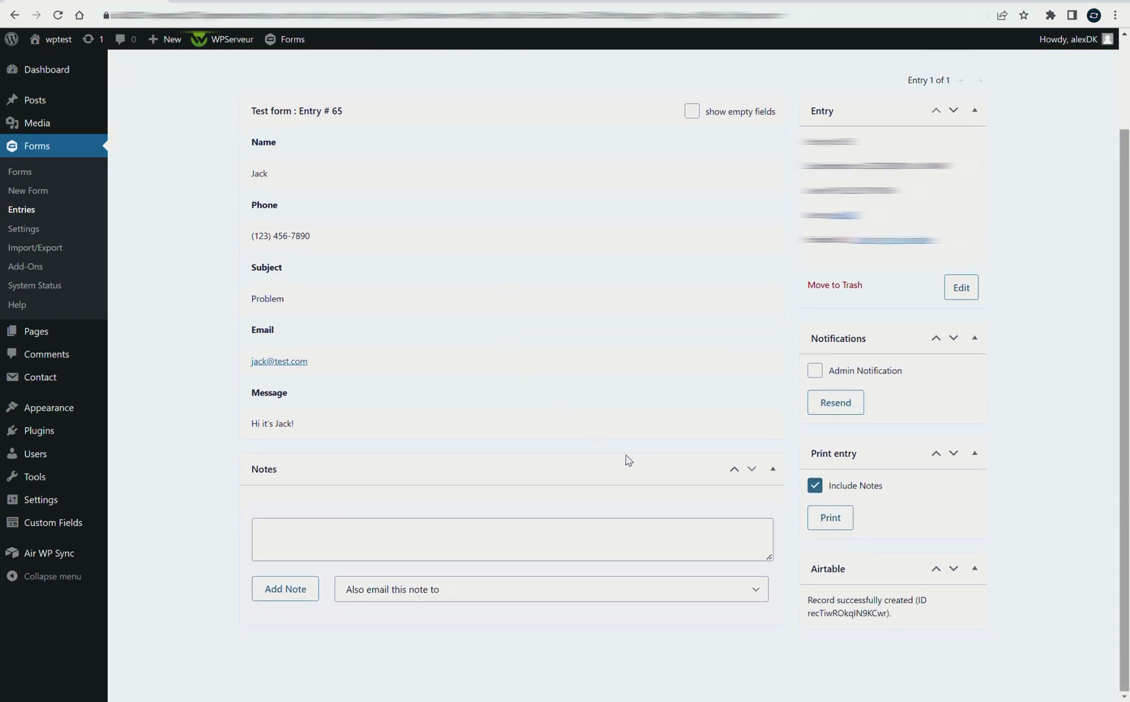
{"action": "left_click_drag", "start_coordinate": [815, 607], "coordinate": [896, 615]}
{"action": "left_click", "coordinate": [869, 612]}
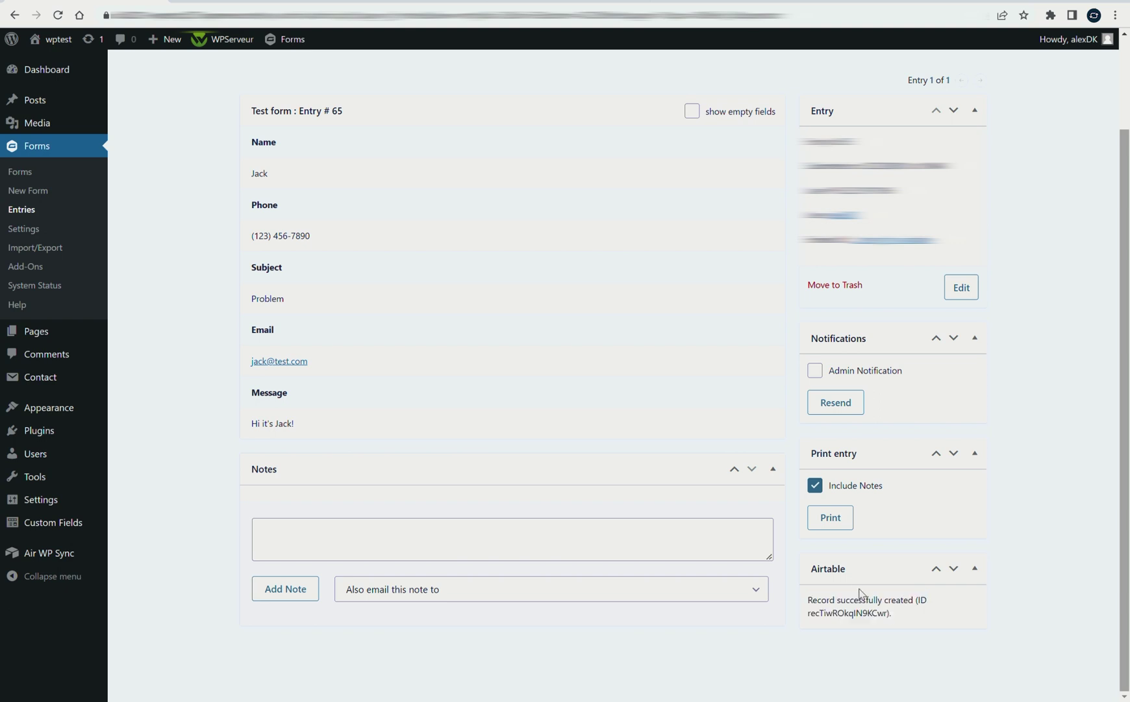